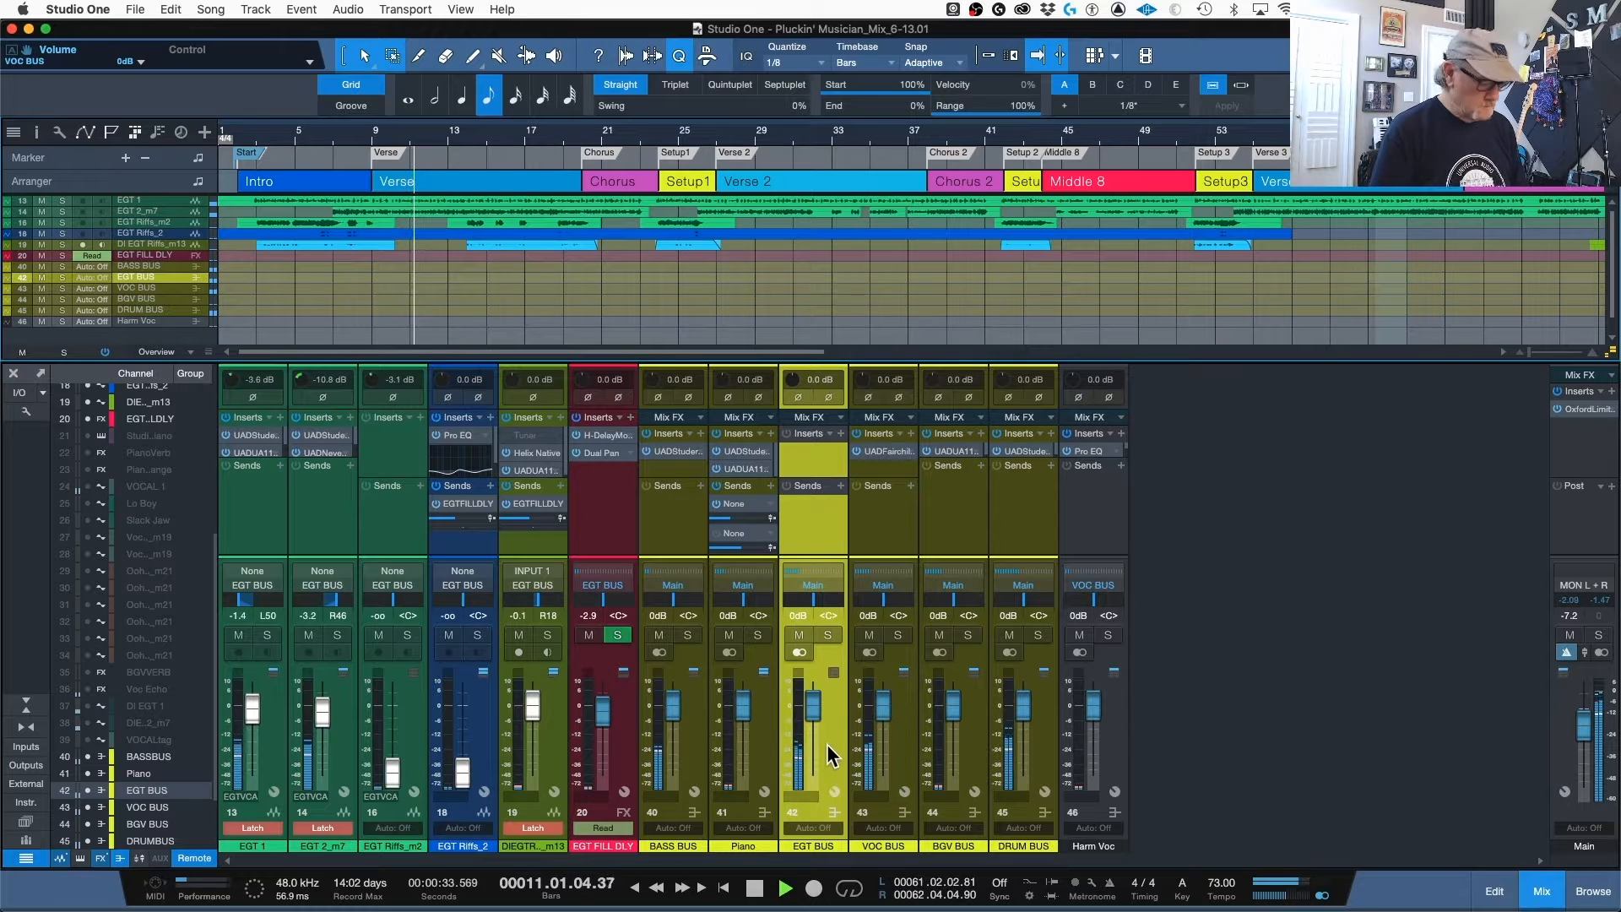
Hide the electric guitar channels in the mixer, stop playback, and show the vocal channels belonging to the VOC BUS
{"action": "key", "text": "ctrl+h"}
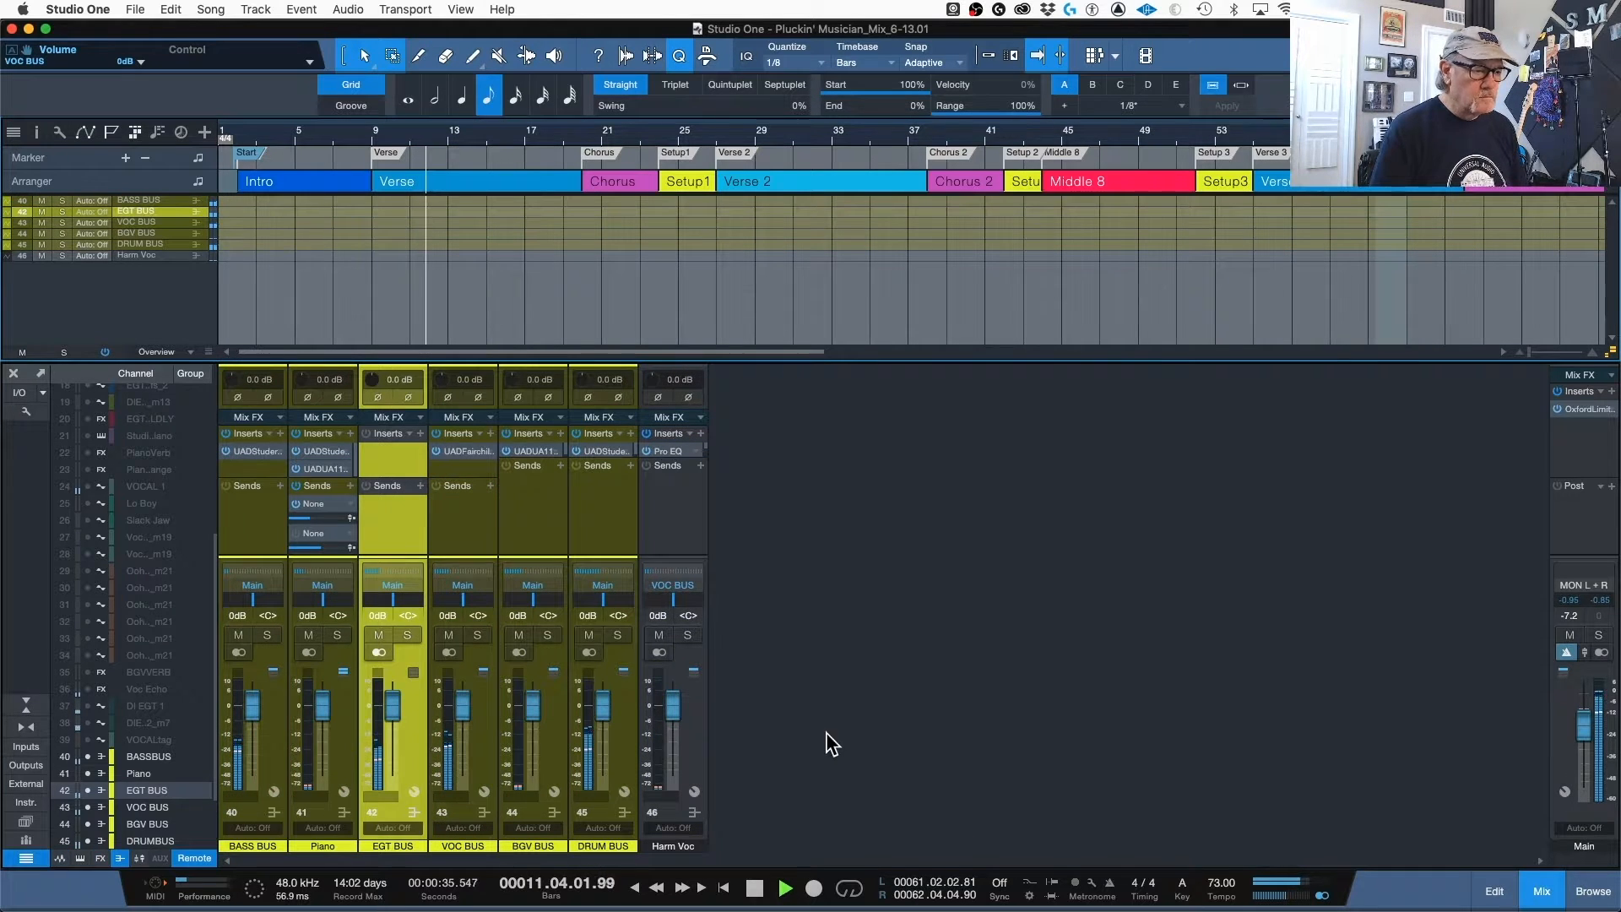
{"action": "key", "text": "space"}
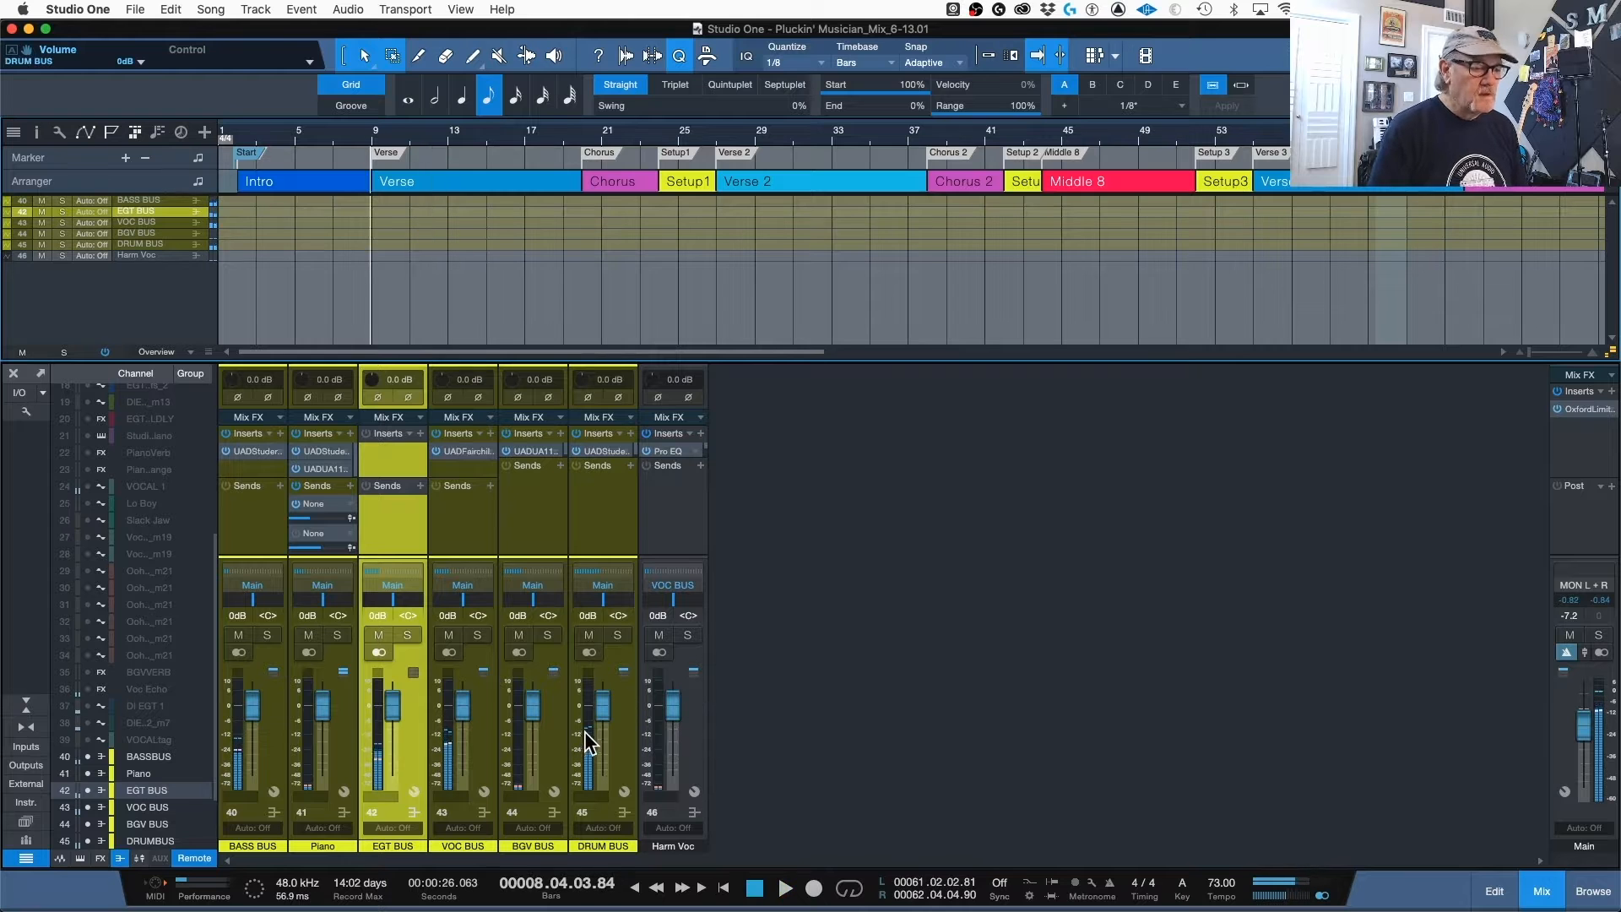
{"action": "left_click", "coordinate": [481, 734]}
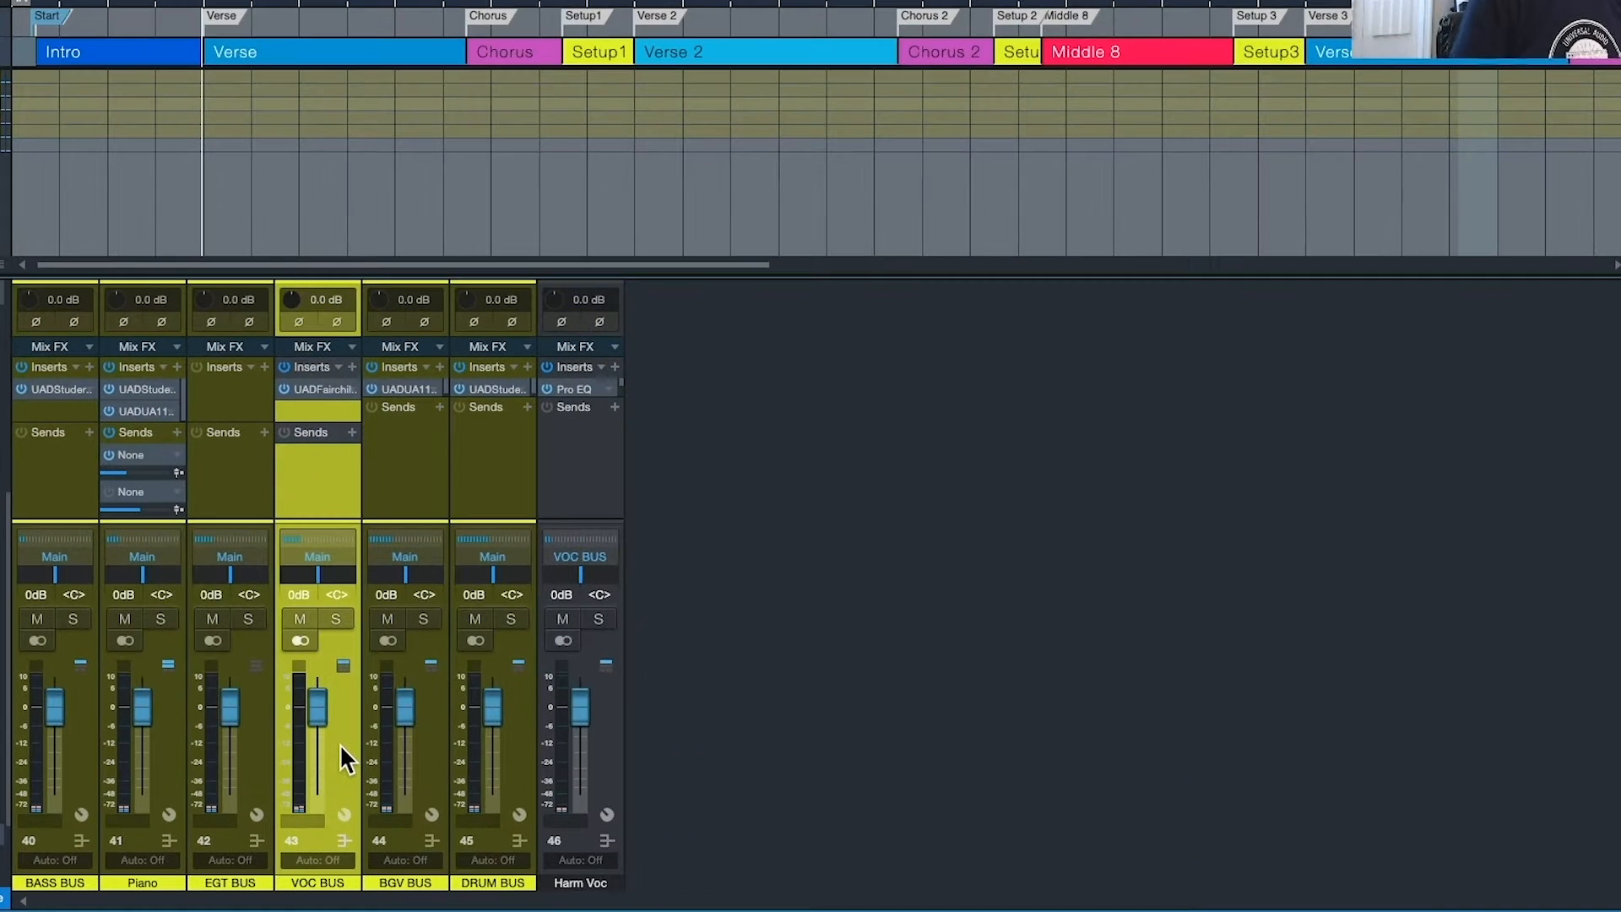
{"action": "key", "text": "v"}
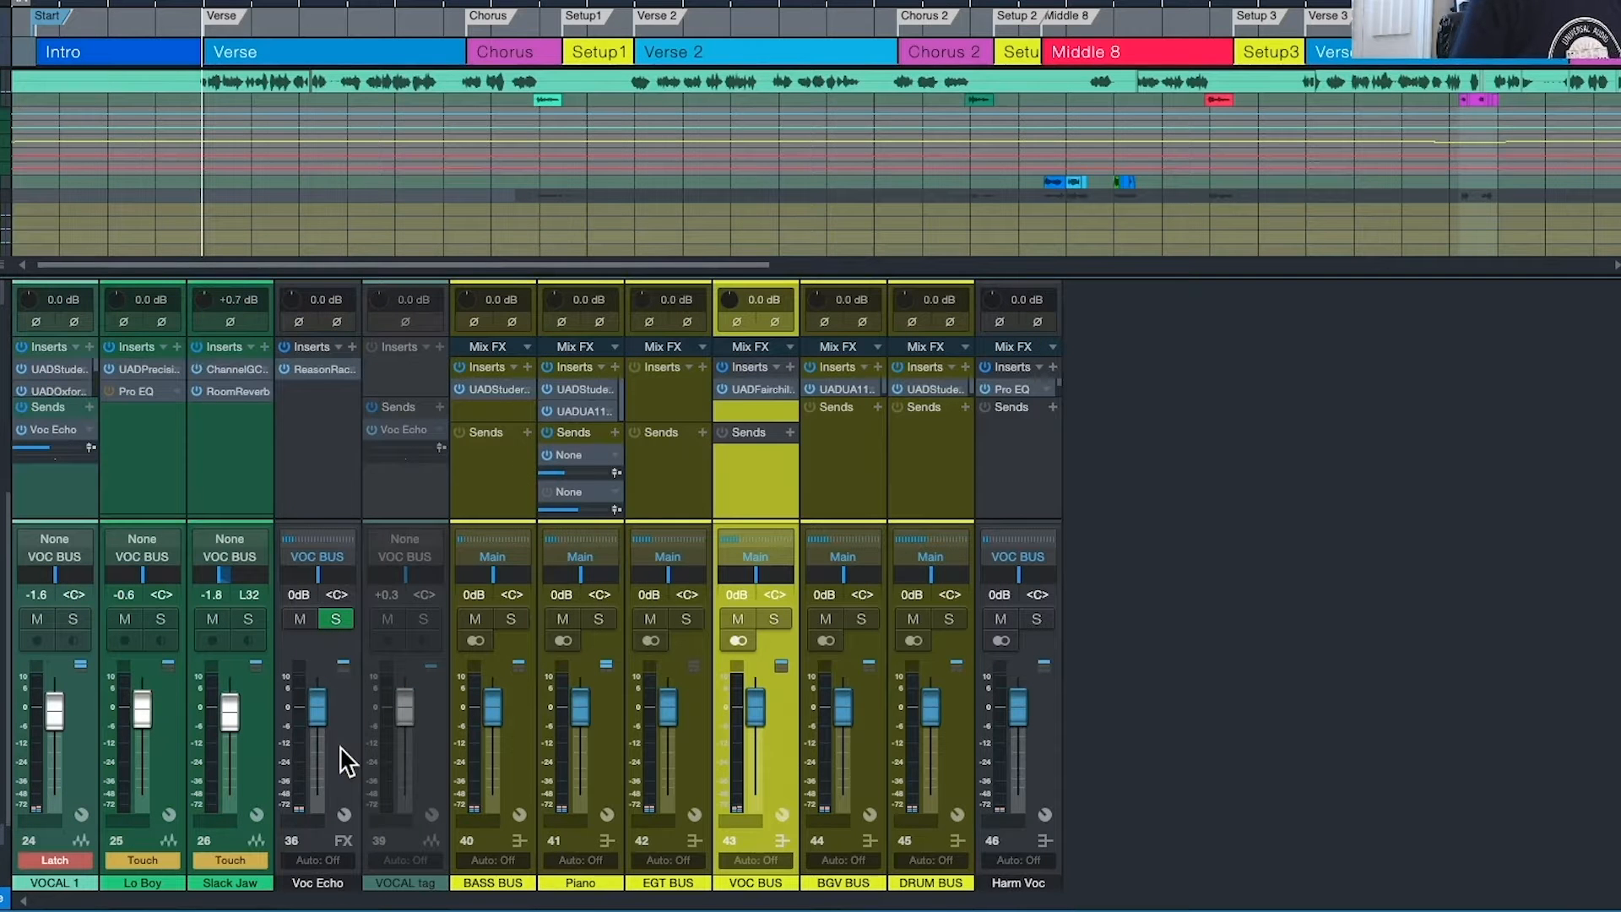
Solo the VOCAL 1 channel and audition it from the start of the verse
{"action": "left_click", "coordinate": [72, 619]}
{"action": "key", "text": "space"}
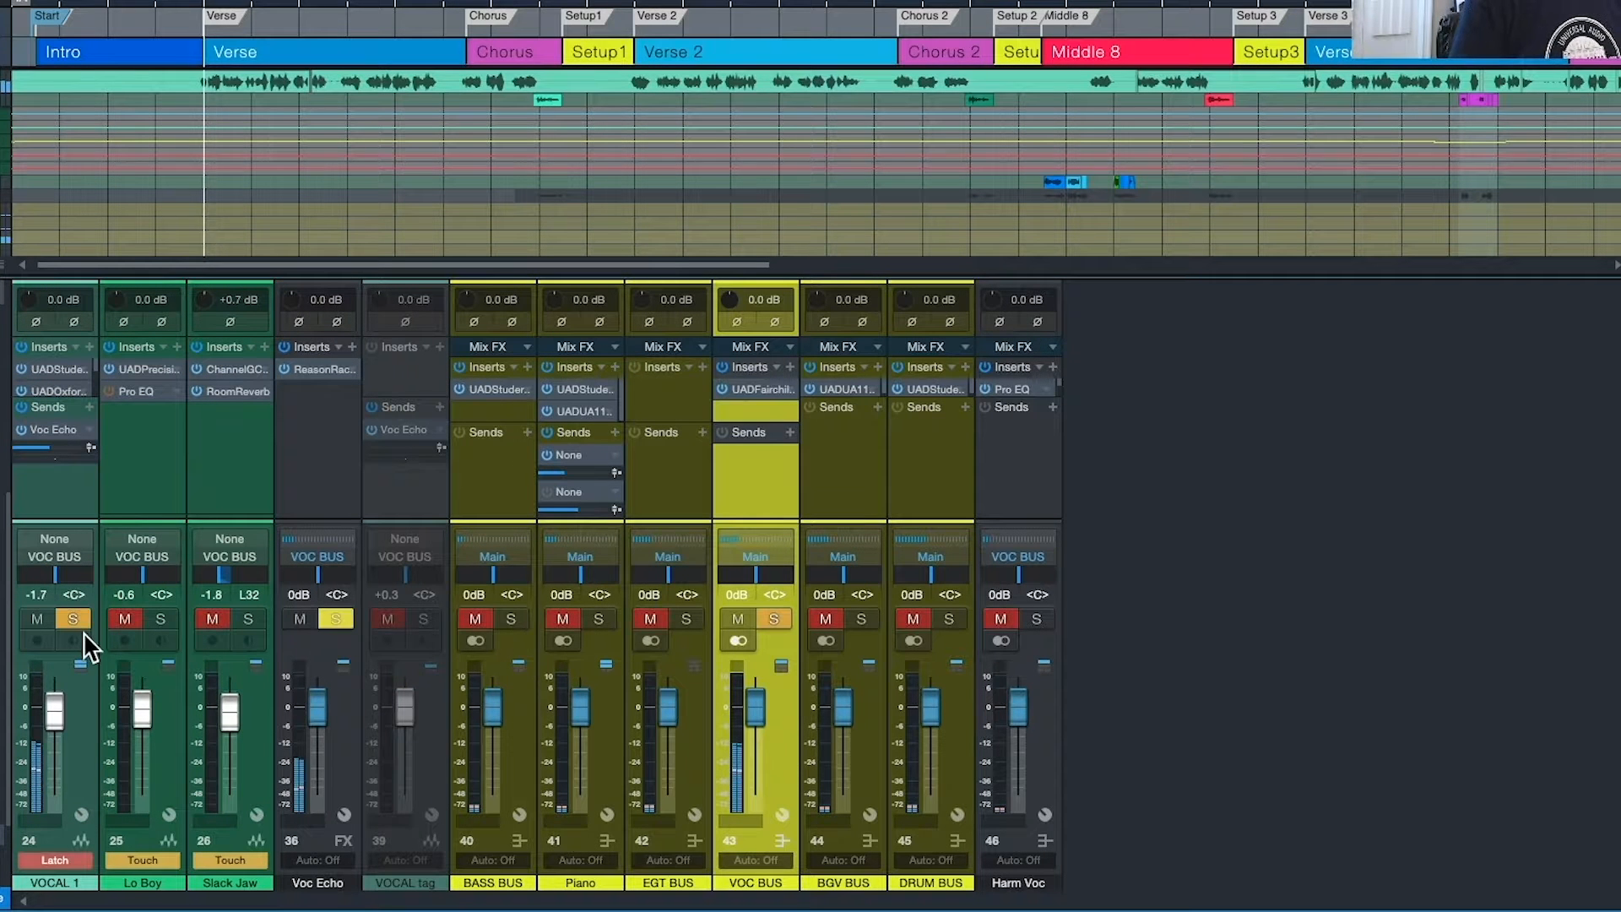
{"action": "key", "text": "space"}
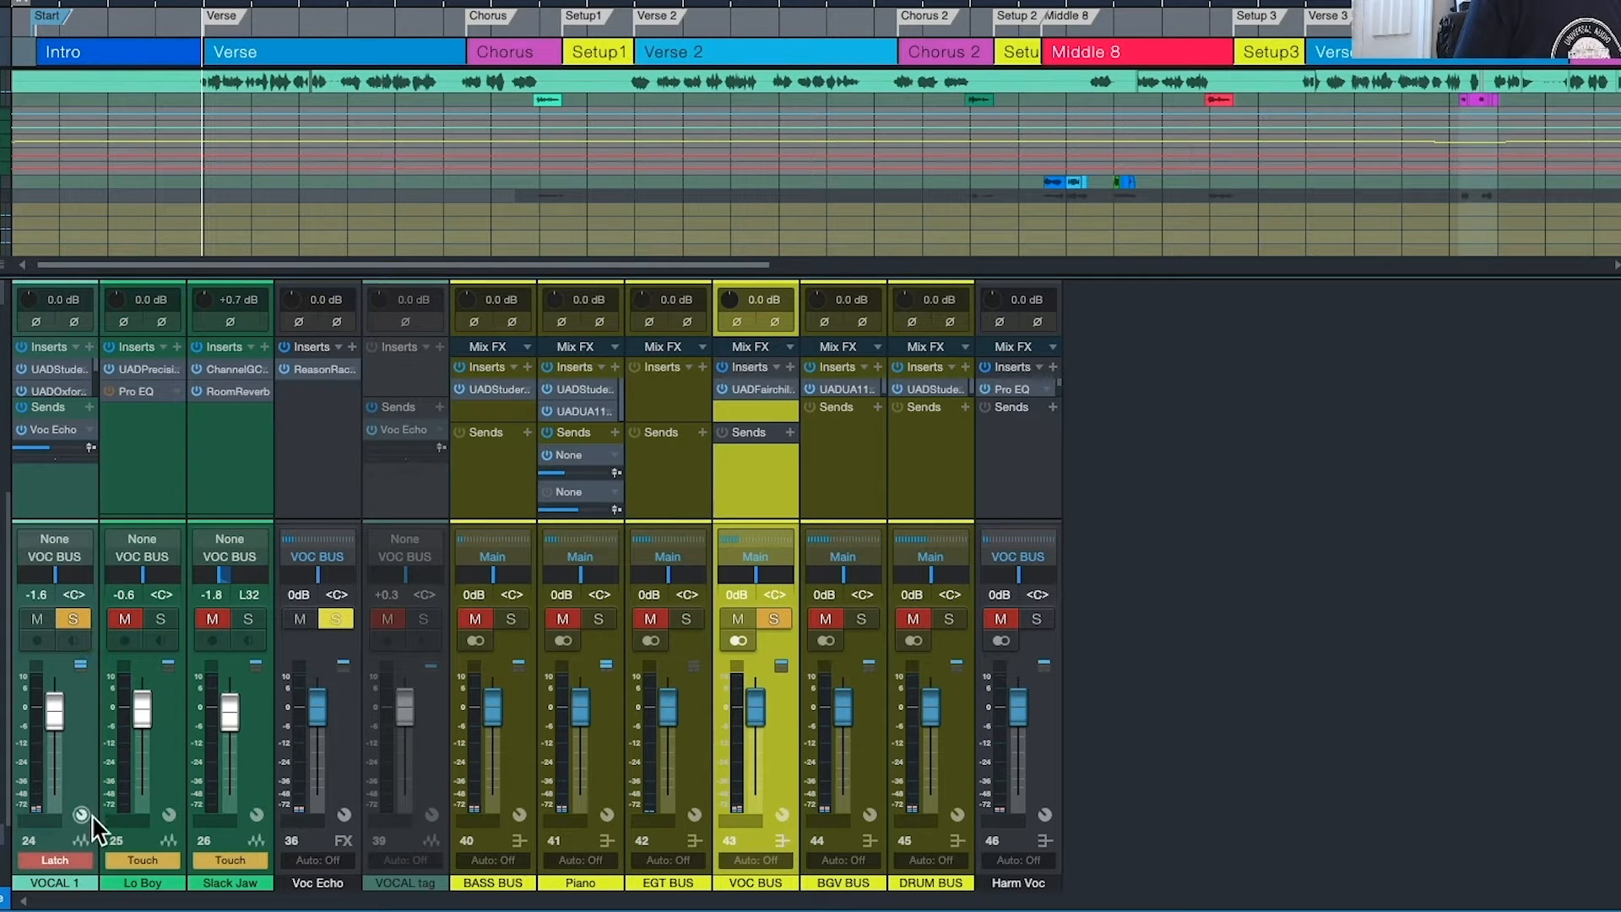
Open the Reason Rack effect on the Voc Echo channel and audition the soloed vocal with its echo
{"action": "left_click", "coordinate": [313, 372]}
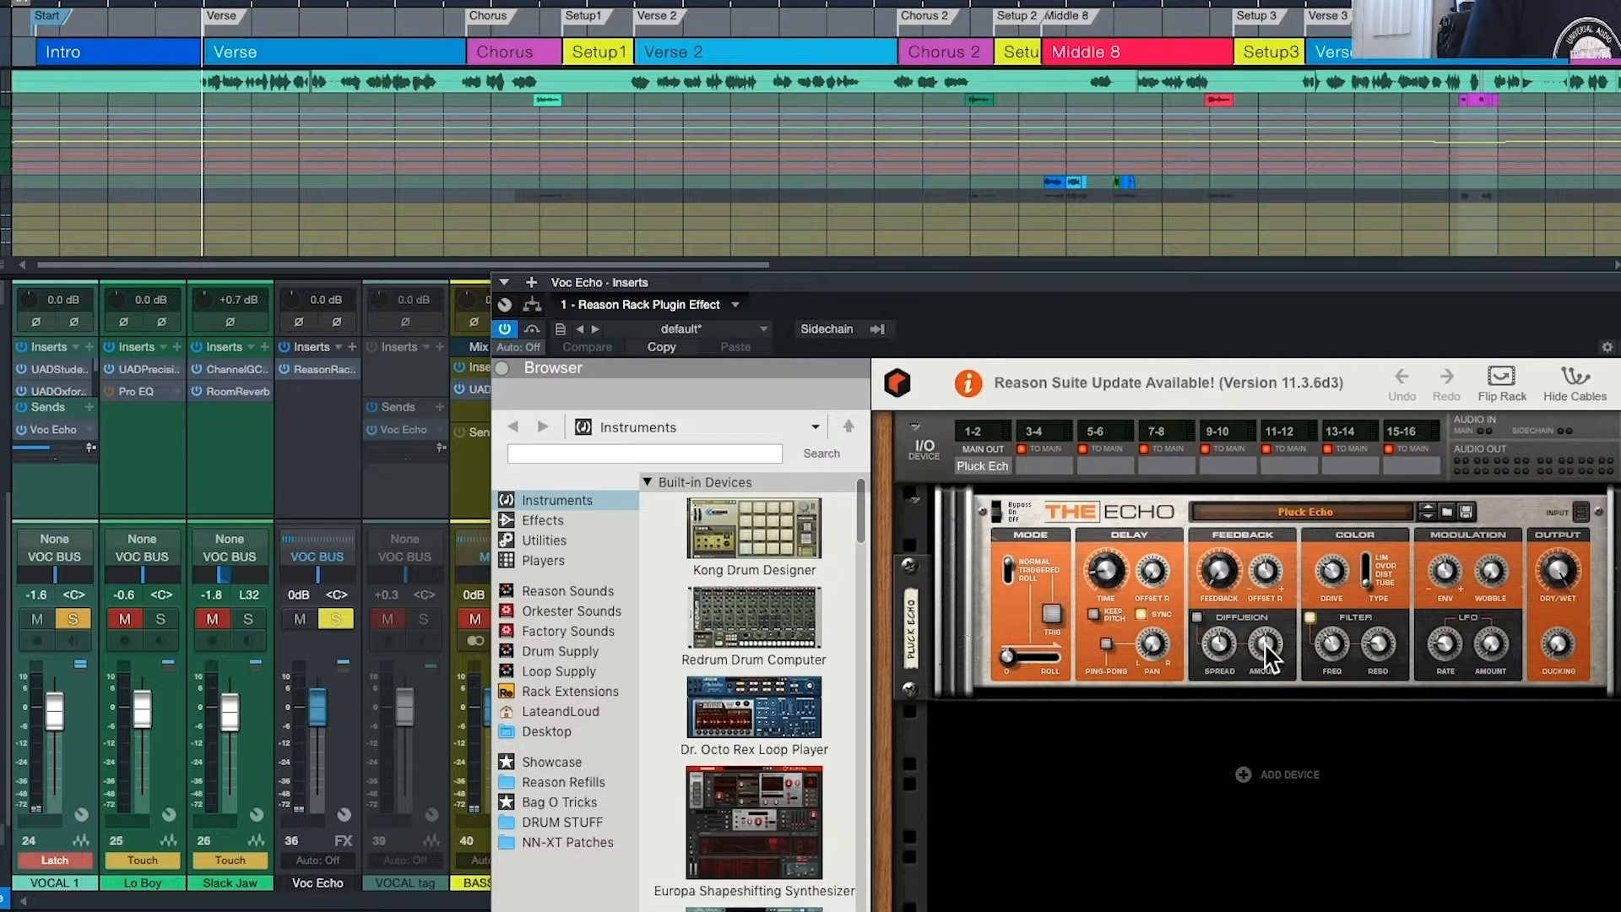
{"action": "key", "text": "space"}
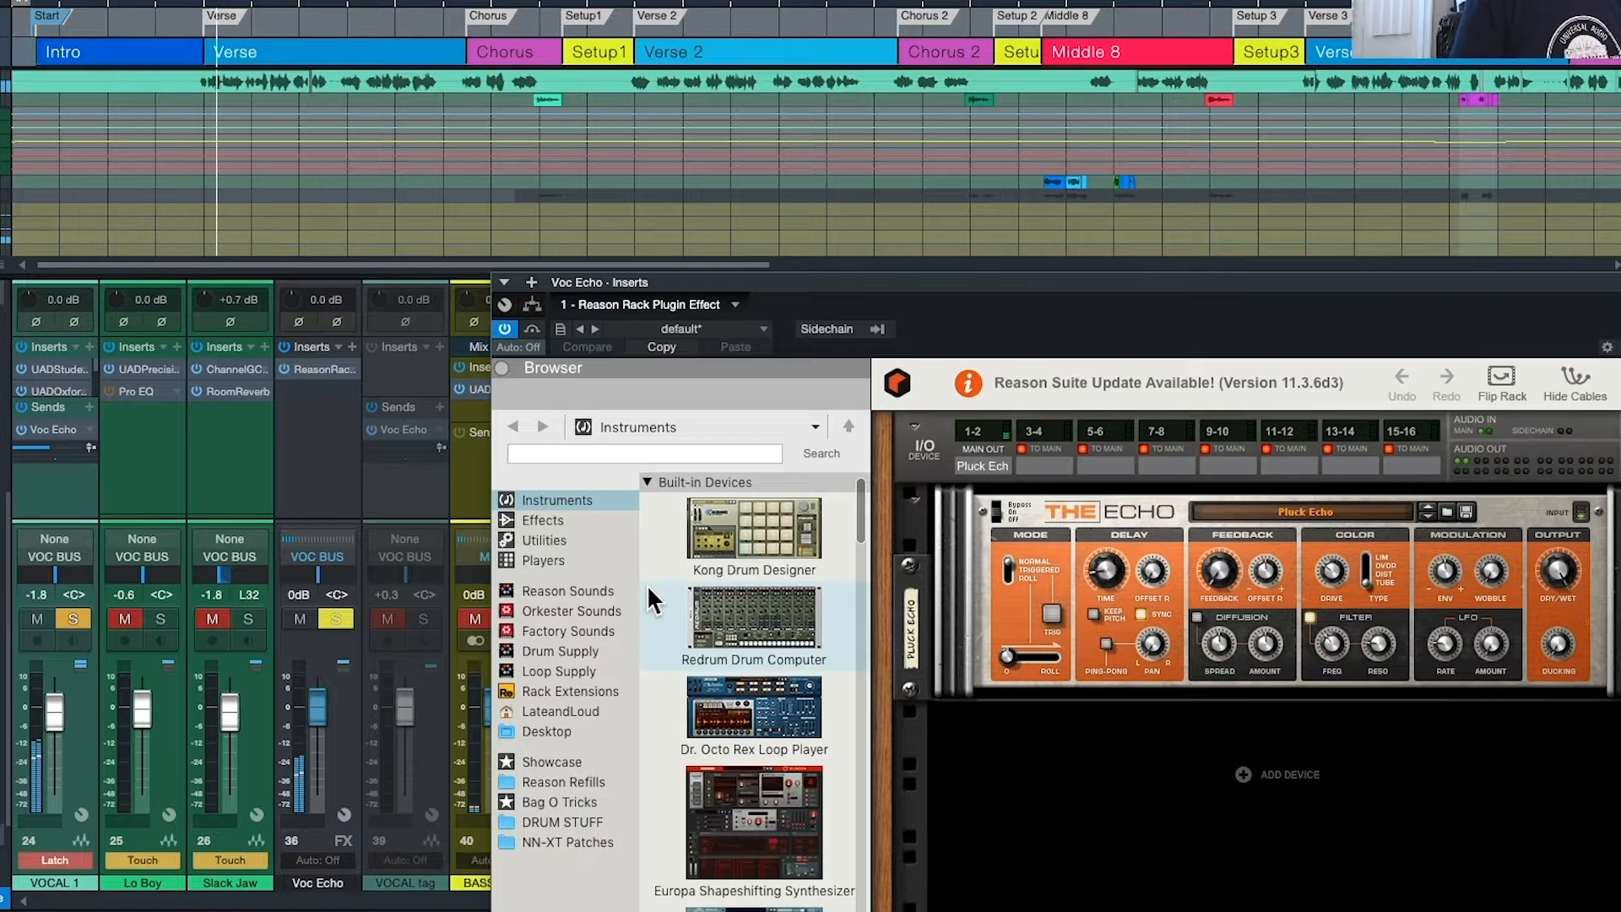
{"action": "key", "text": "space"}
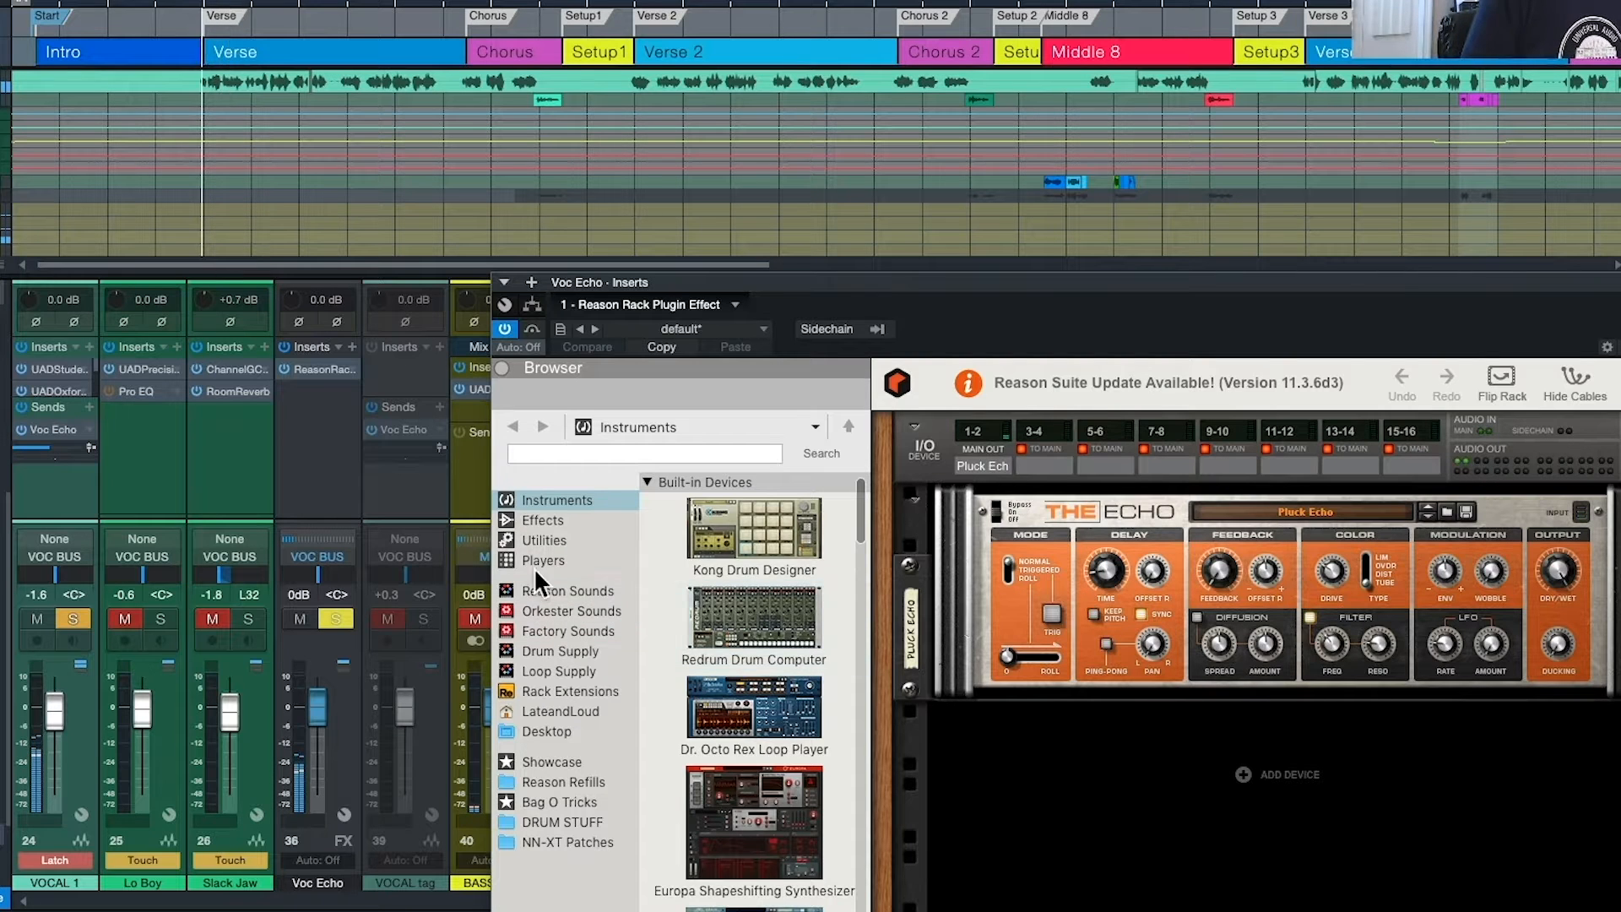
Play the soloed VOCAL 1 with its Voc Echo send bypassed, and re-enable the send
{"action": "key", "text": "space"}
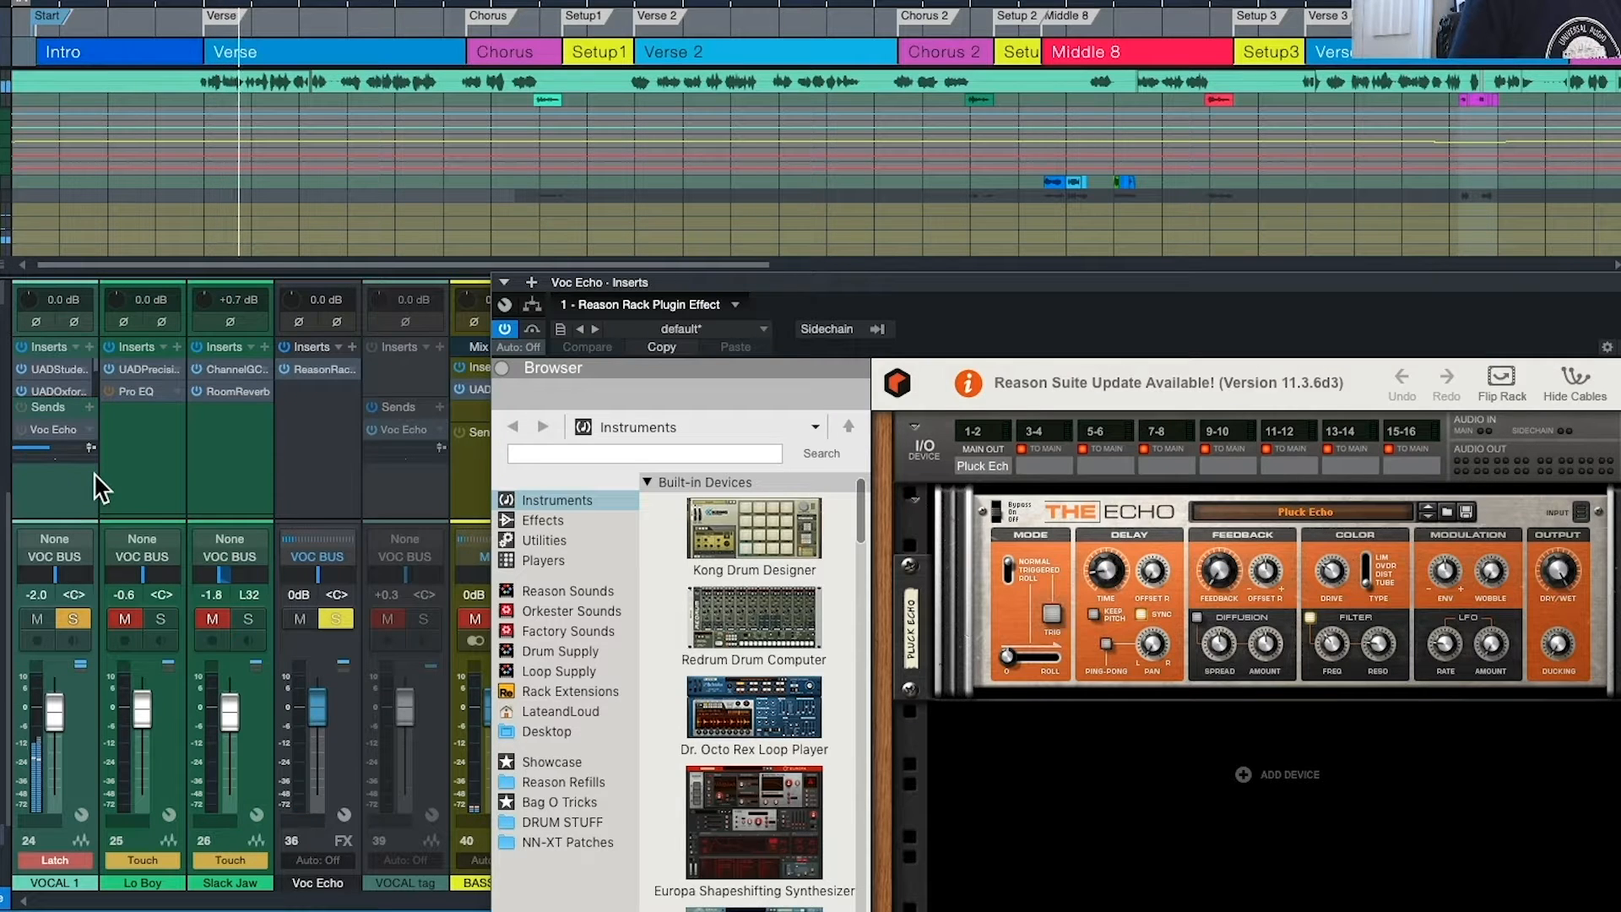
{"action": "key", "text": "space"}
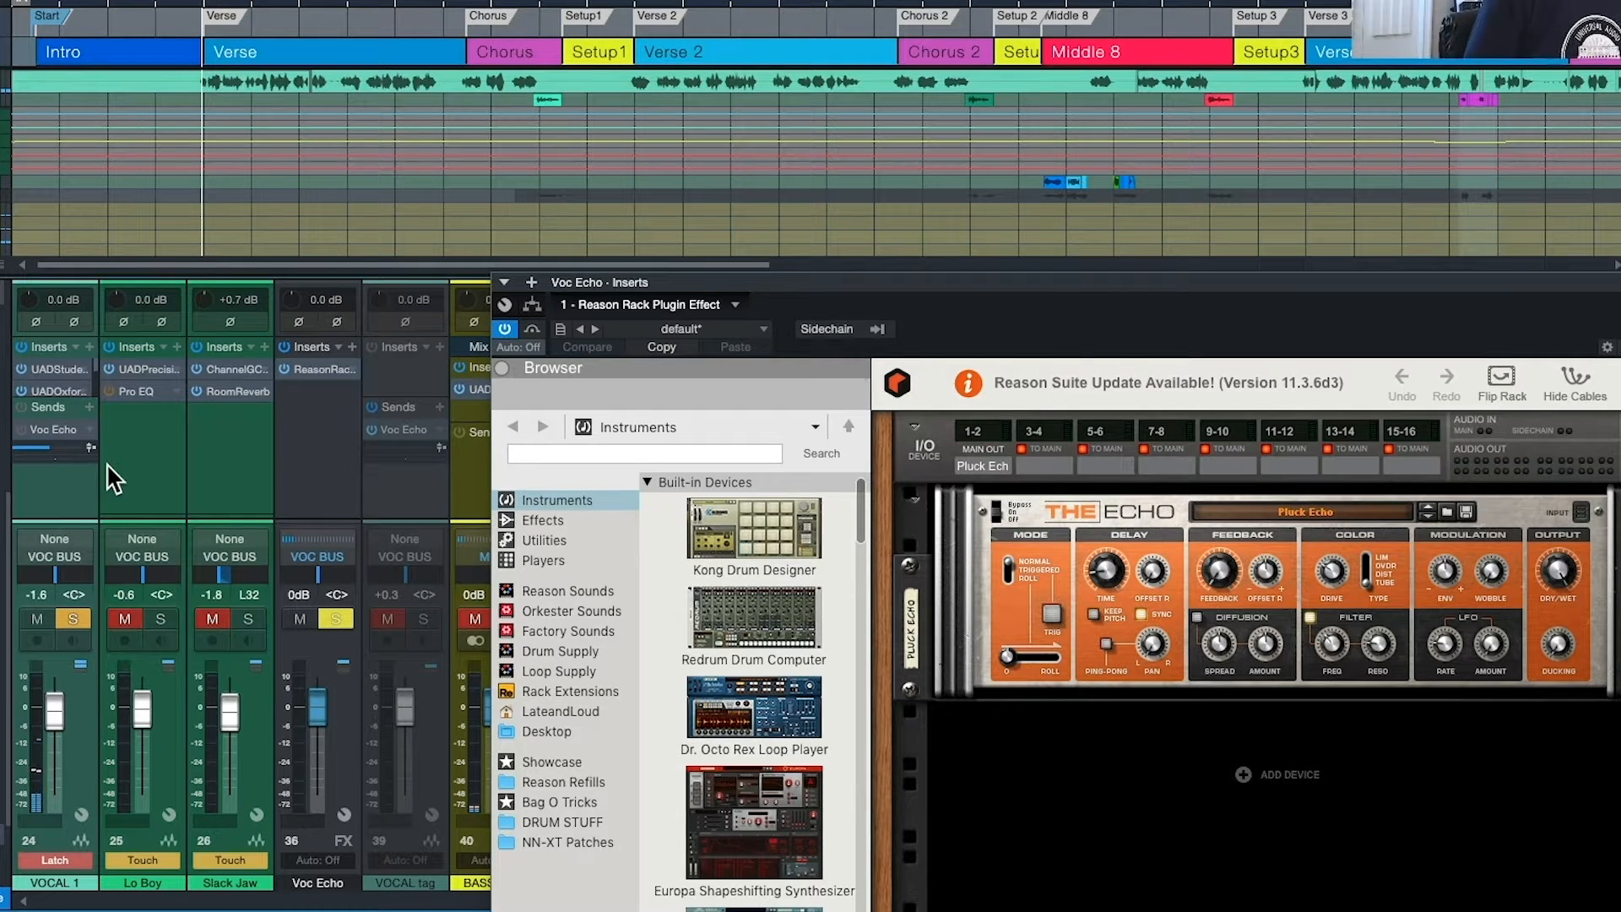
{"action": "left_click", "coordinate": [20, 435]}
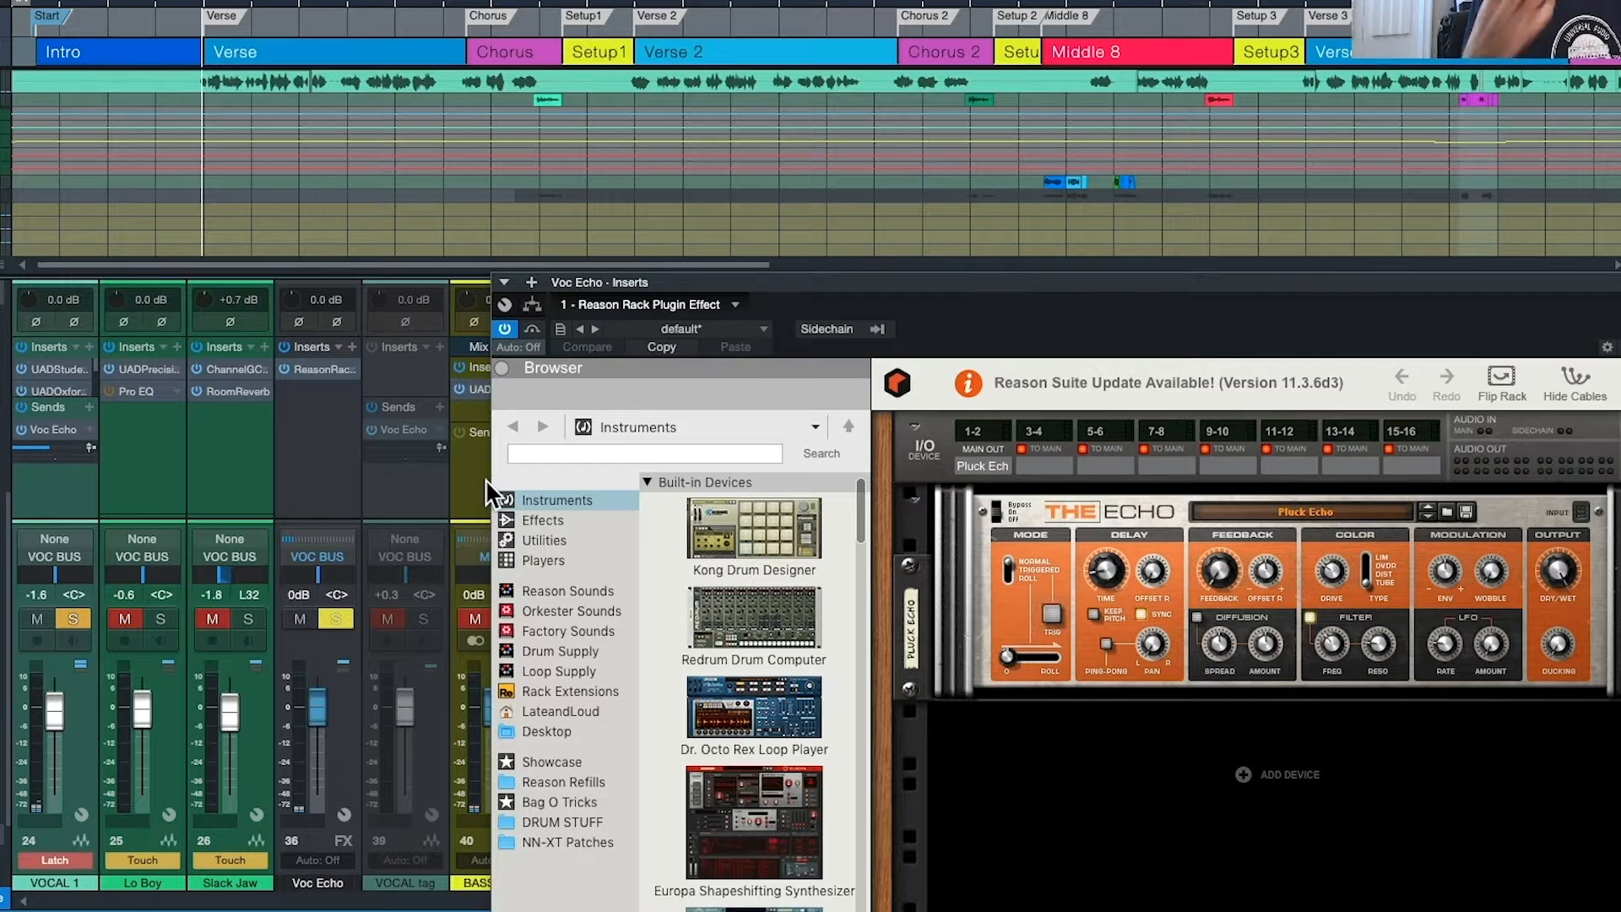
Clear the solos, close the Voc Echo effect window, and audition the full mix in the verse and around the chorus end
{"action": "key", "text": "shift+s"}
{"action": "key", "text": "space"}
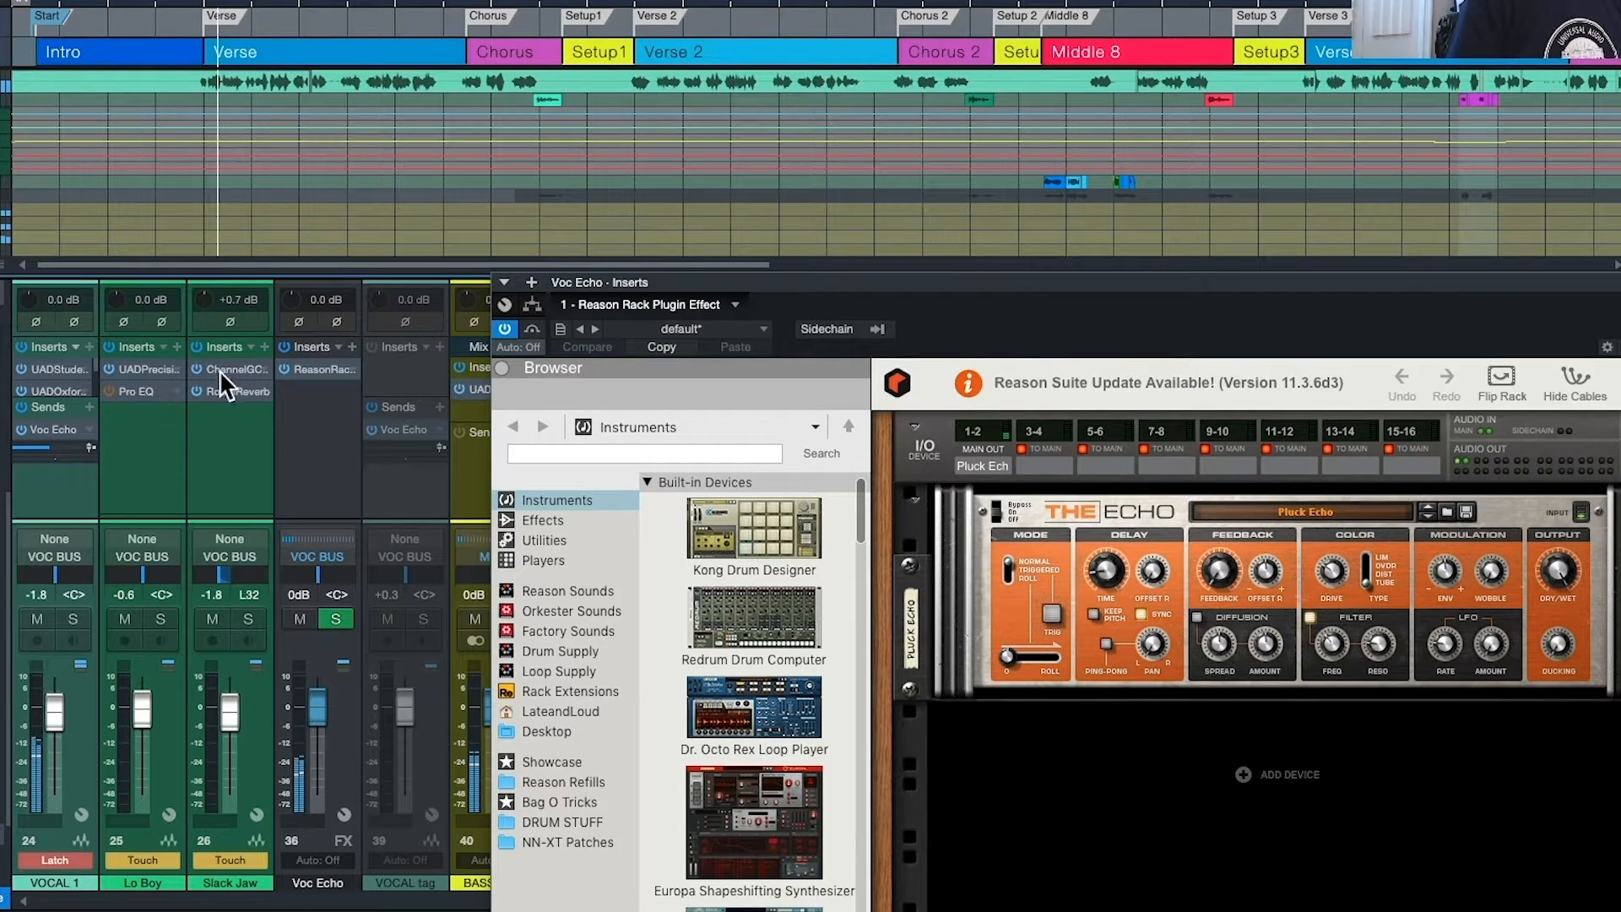
{"action": "key", "text": "Escape"}
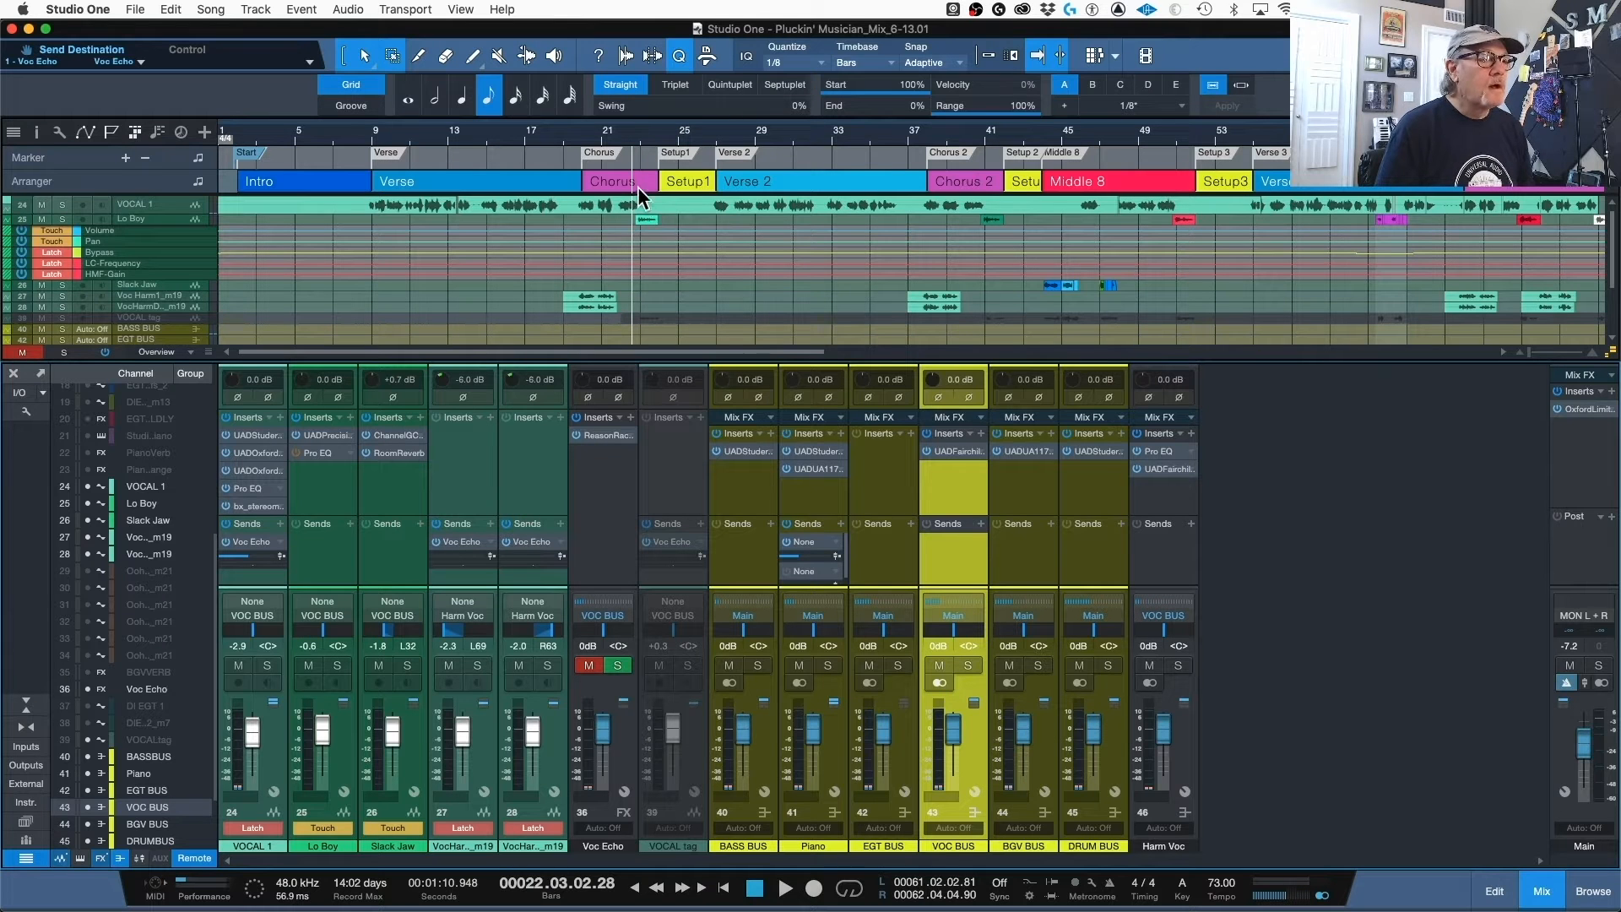
{"action": "key", "text": "space"}
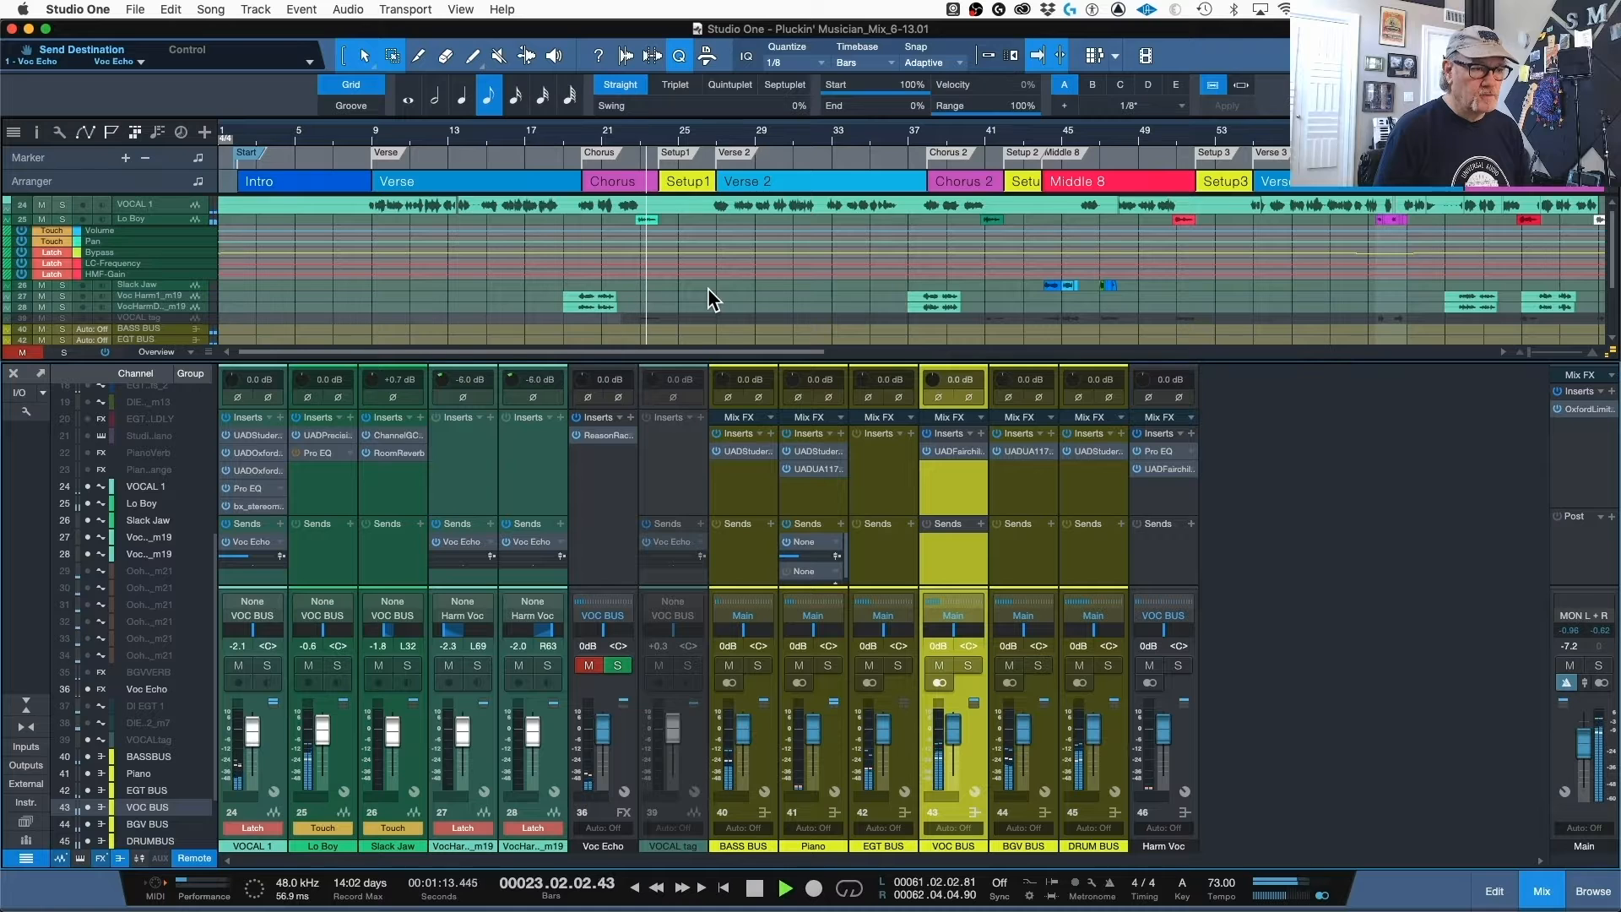
{"action": "key", "text": "space"}
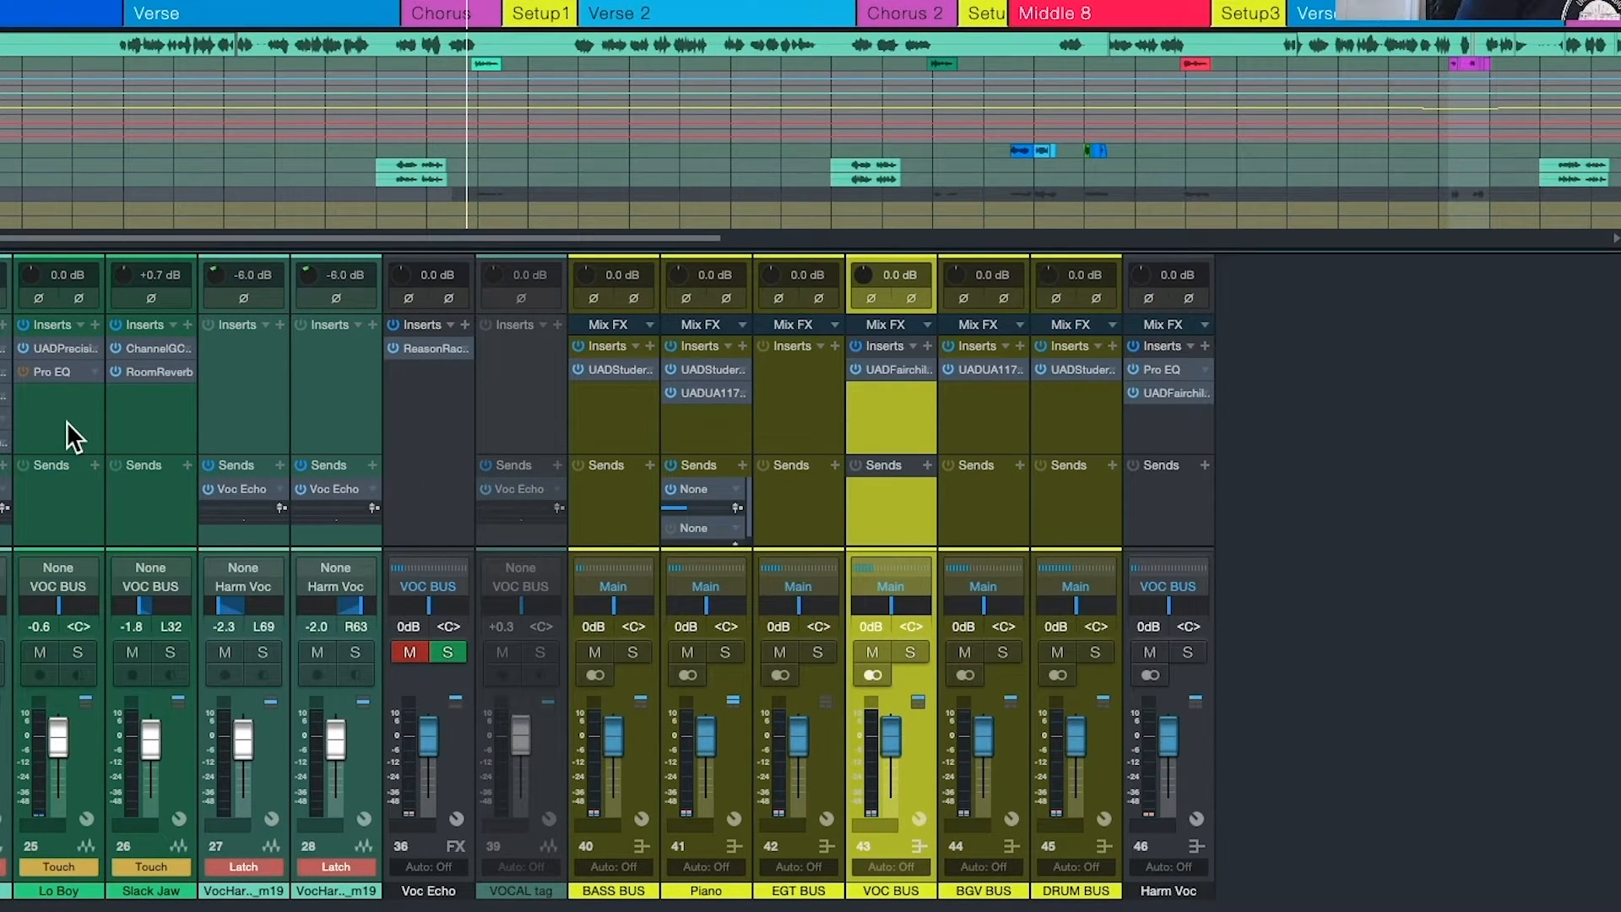
Open the UAD Precision Delay Mod insert on the Lo Boy channel and reposition its window
{"action": "left_click", "coordinate": [67, 420]}
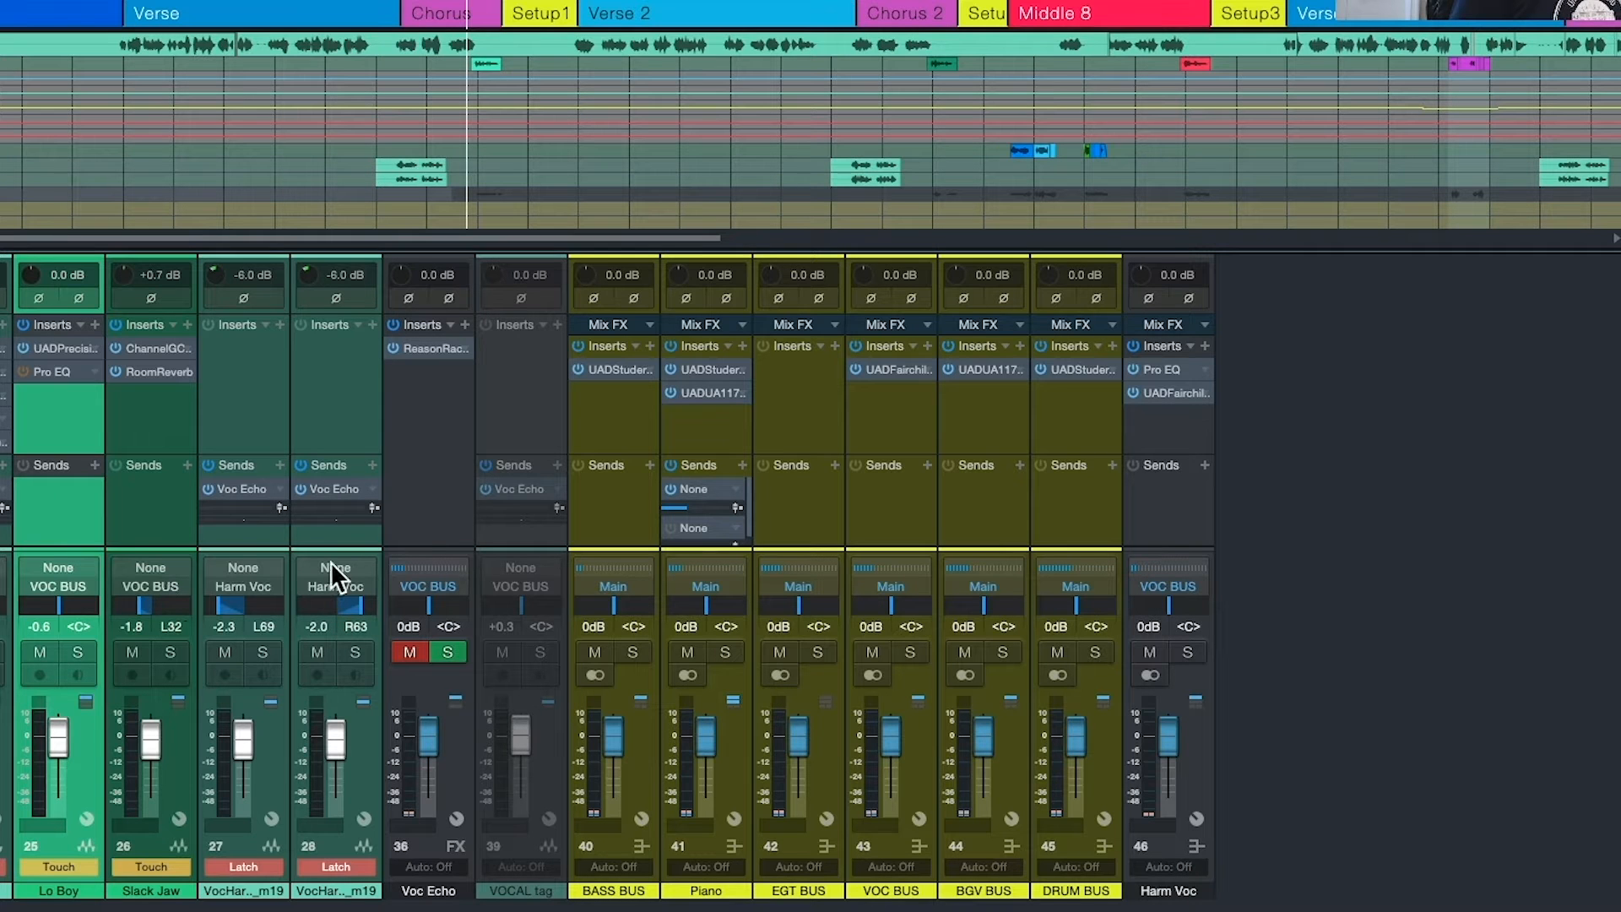
{"action": "left_click", "coordinate": [57, 351]}
{"action": "left_click_drag", "start_coordinate": [930, 315], "coordinate": [876, 304]}
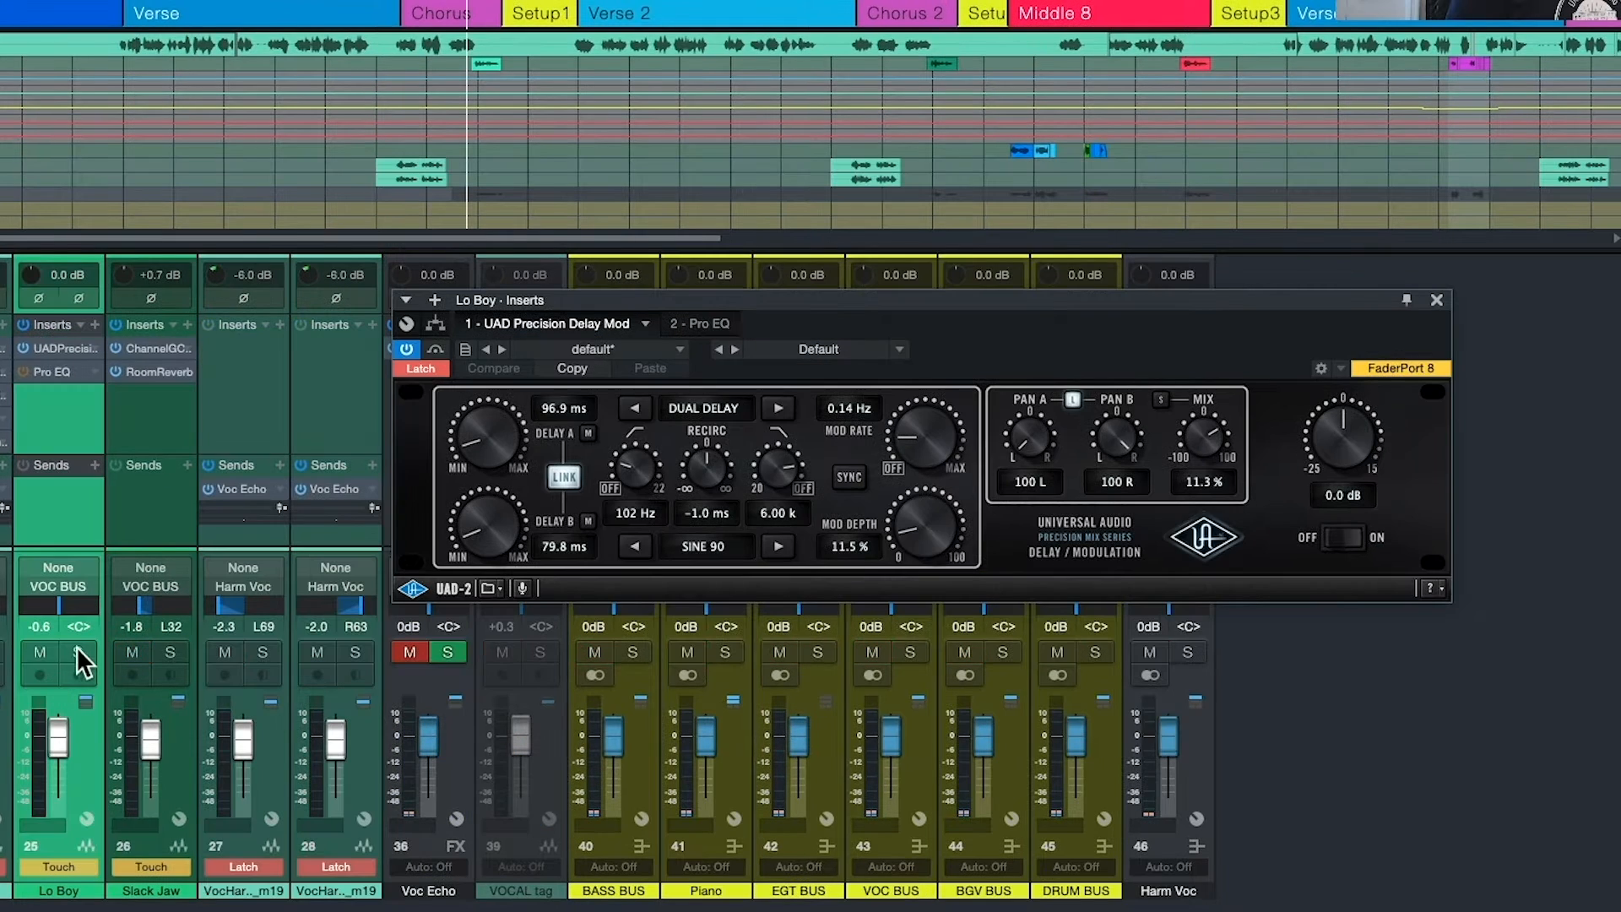
Solo the Lo Boy channel and compare its sound with the UAD Precision Delay Mod active and bypassed
{"action": "left_click", "coordinate": [78, 651]}
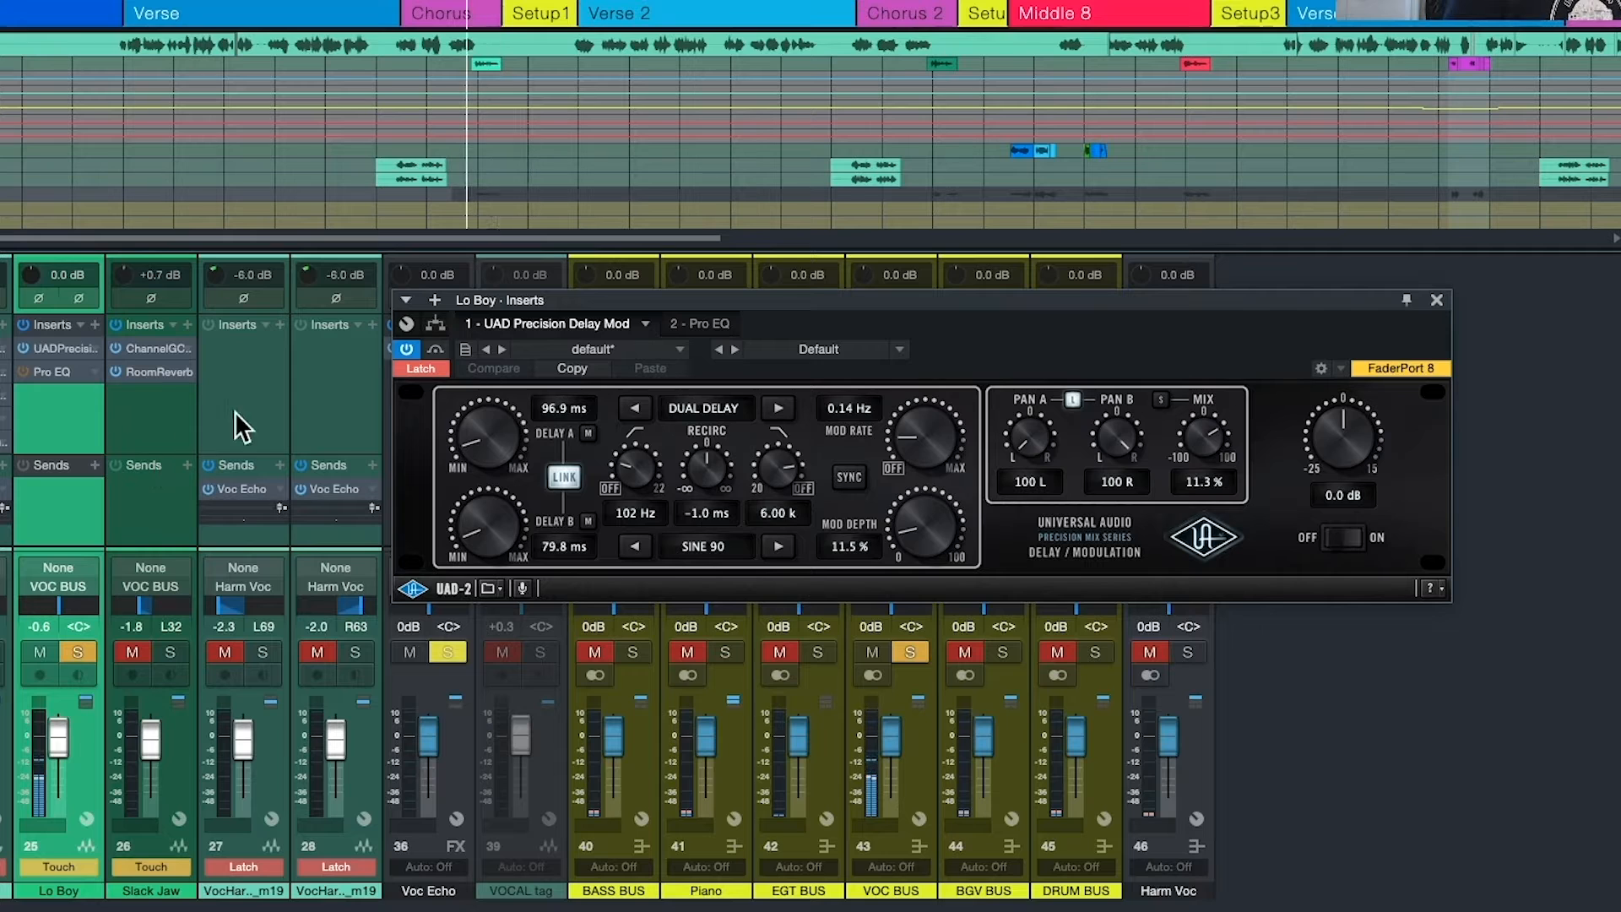
{"action": "left_click", "coordinate": [407, 349]}
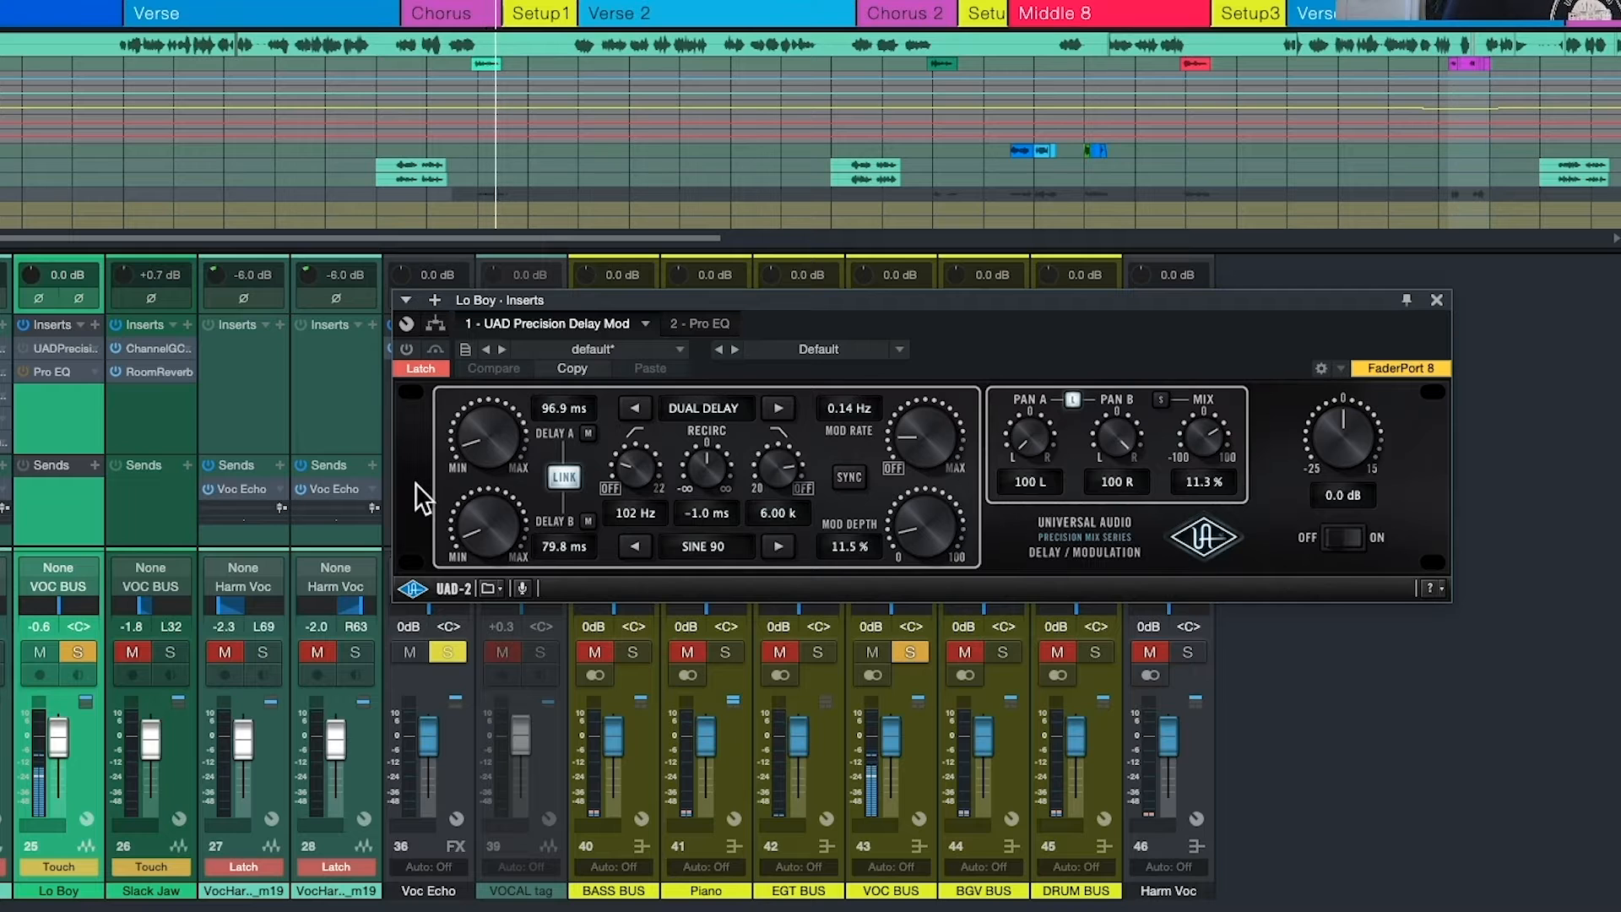
{"action": "key", "text": "space"}
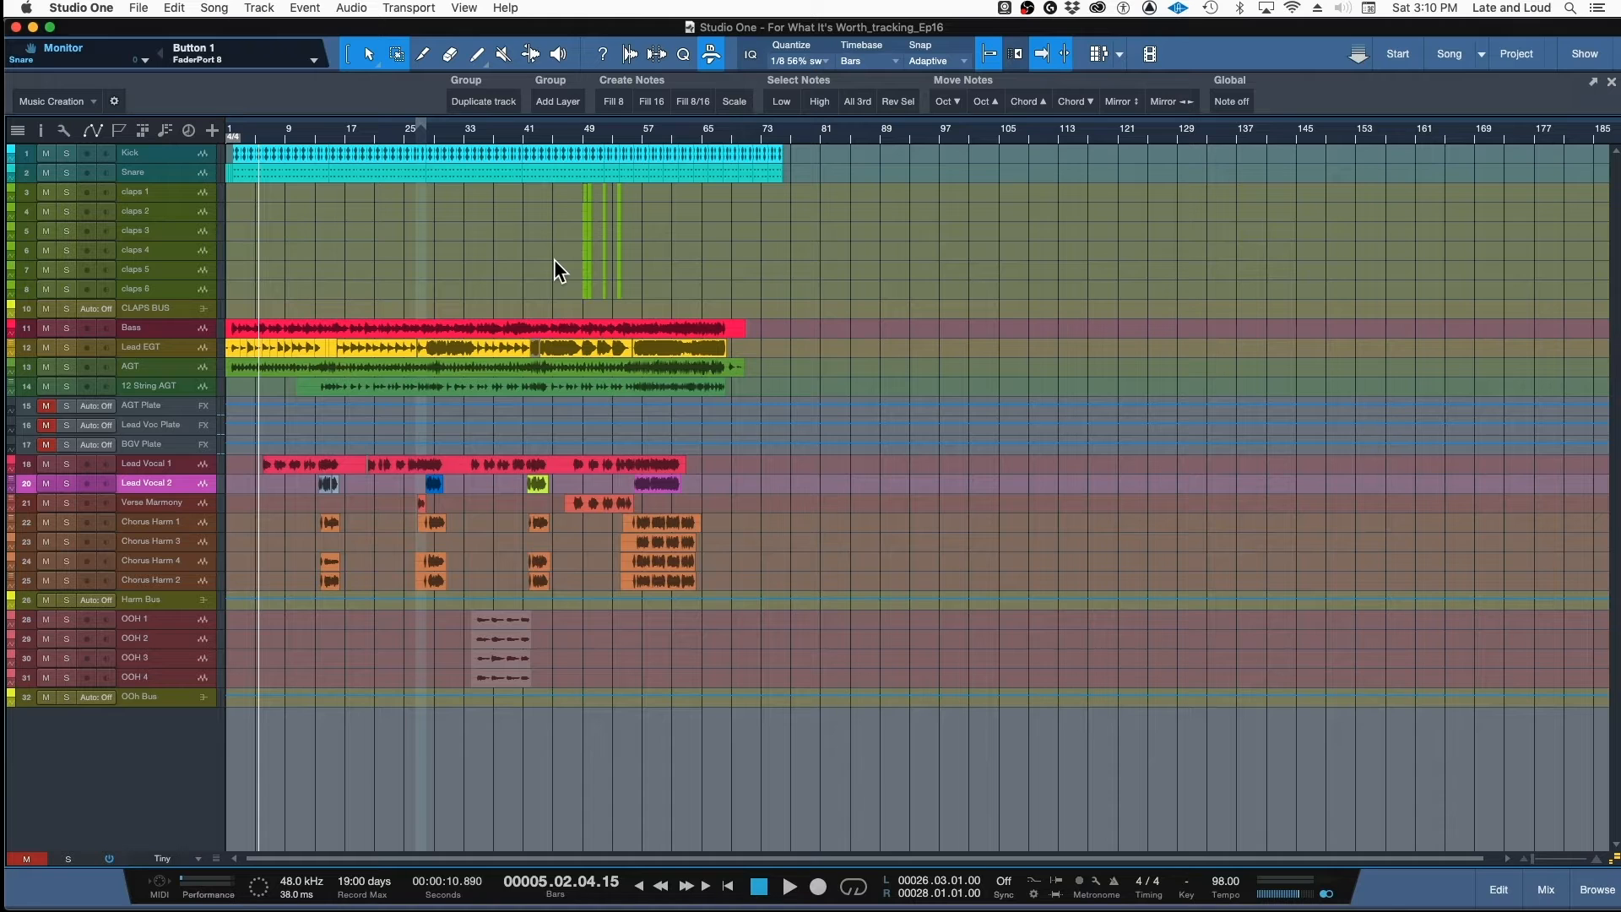
Play the opening of For What It's Worth_tracking_Ep16 through the first vocal section
{"action": "key", "text": "KP_Subtract"}
{"action": "key", "text": "space"}
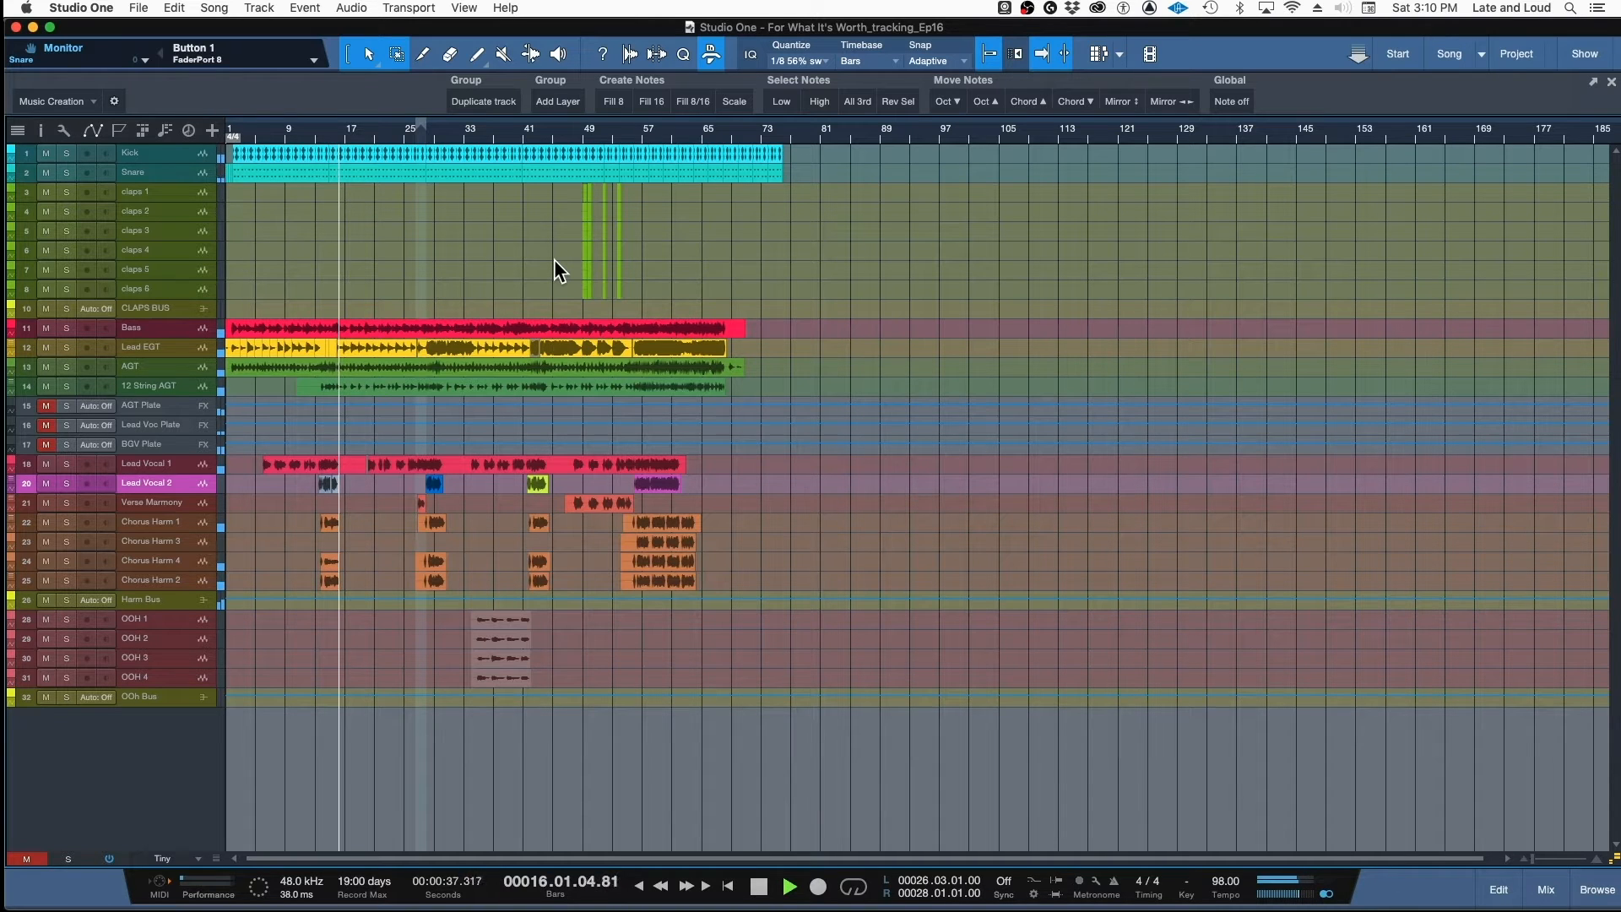
{"action": "key", "text": "space"}
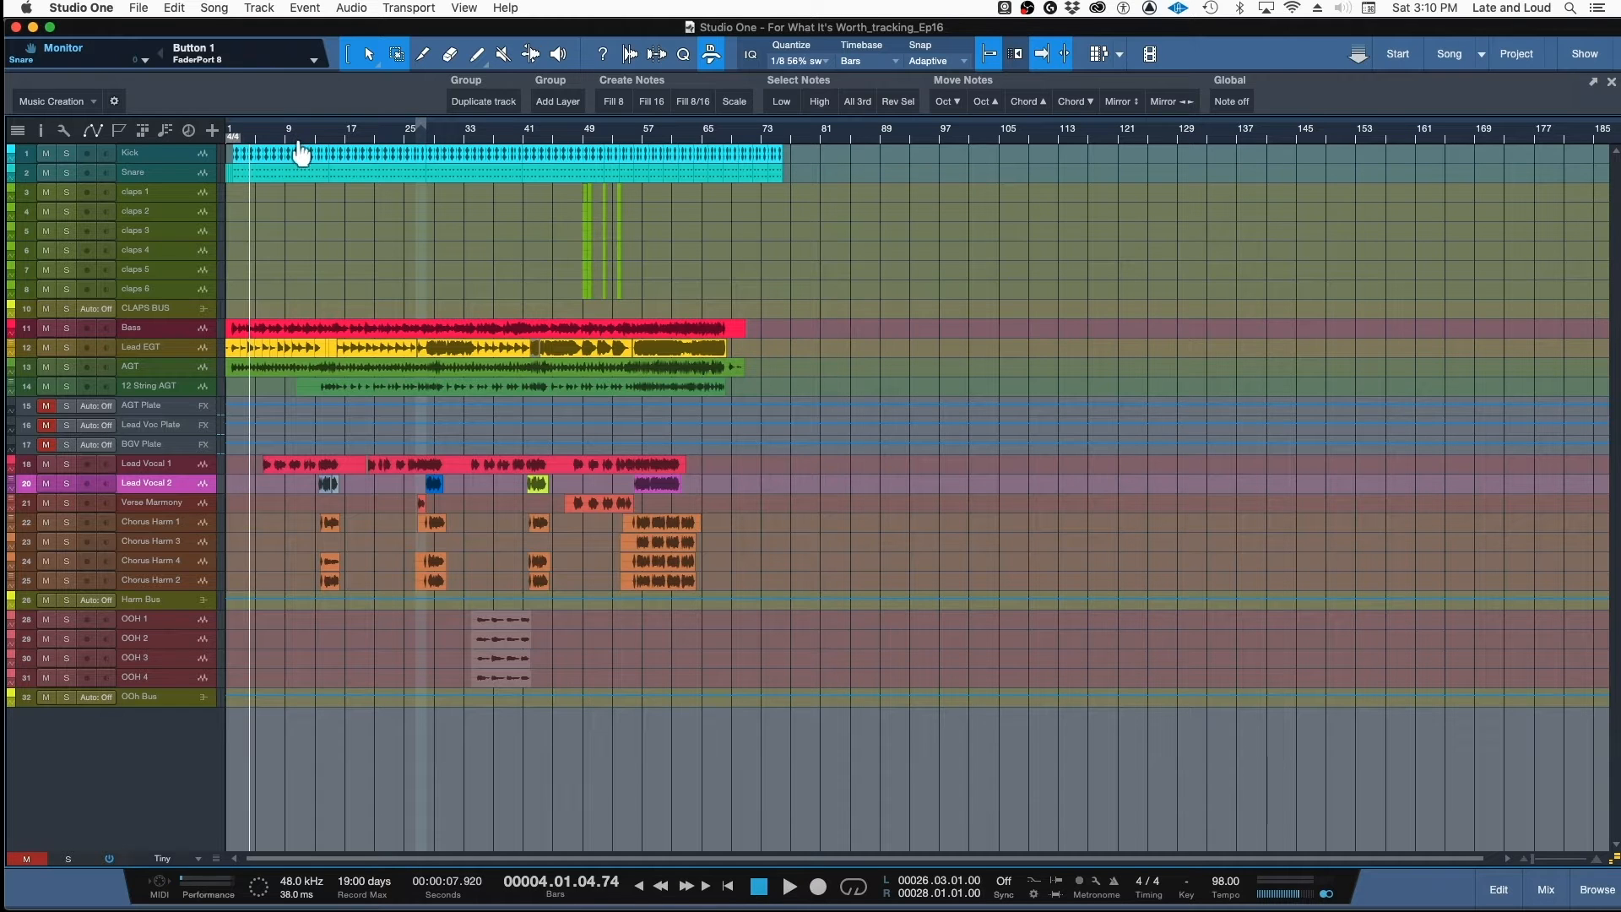
Zoom in on the start of the arrangement and show the mixer at the acoustic guitar channels
{"action": "scroll", "coordinate": [300, 181], "scroll_direction": "up", "scroll_amount": 5}
{"action": "scroll", "coordinate": [326, 265], "scroll_direction": "up", "scroll_amount": 2}
{"action": "scroll", "coordinate": [330, 265], "scroll_direction": "left", "scroll_amount": 5}
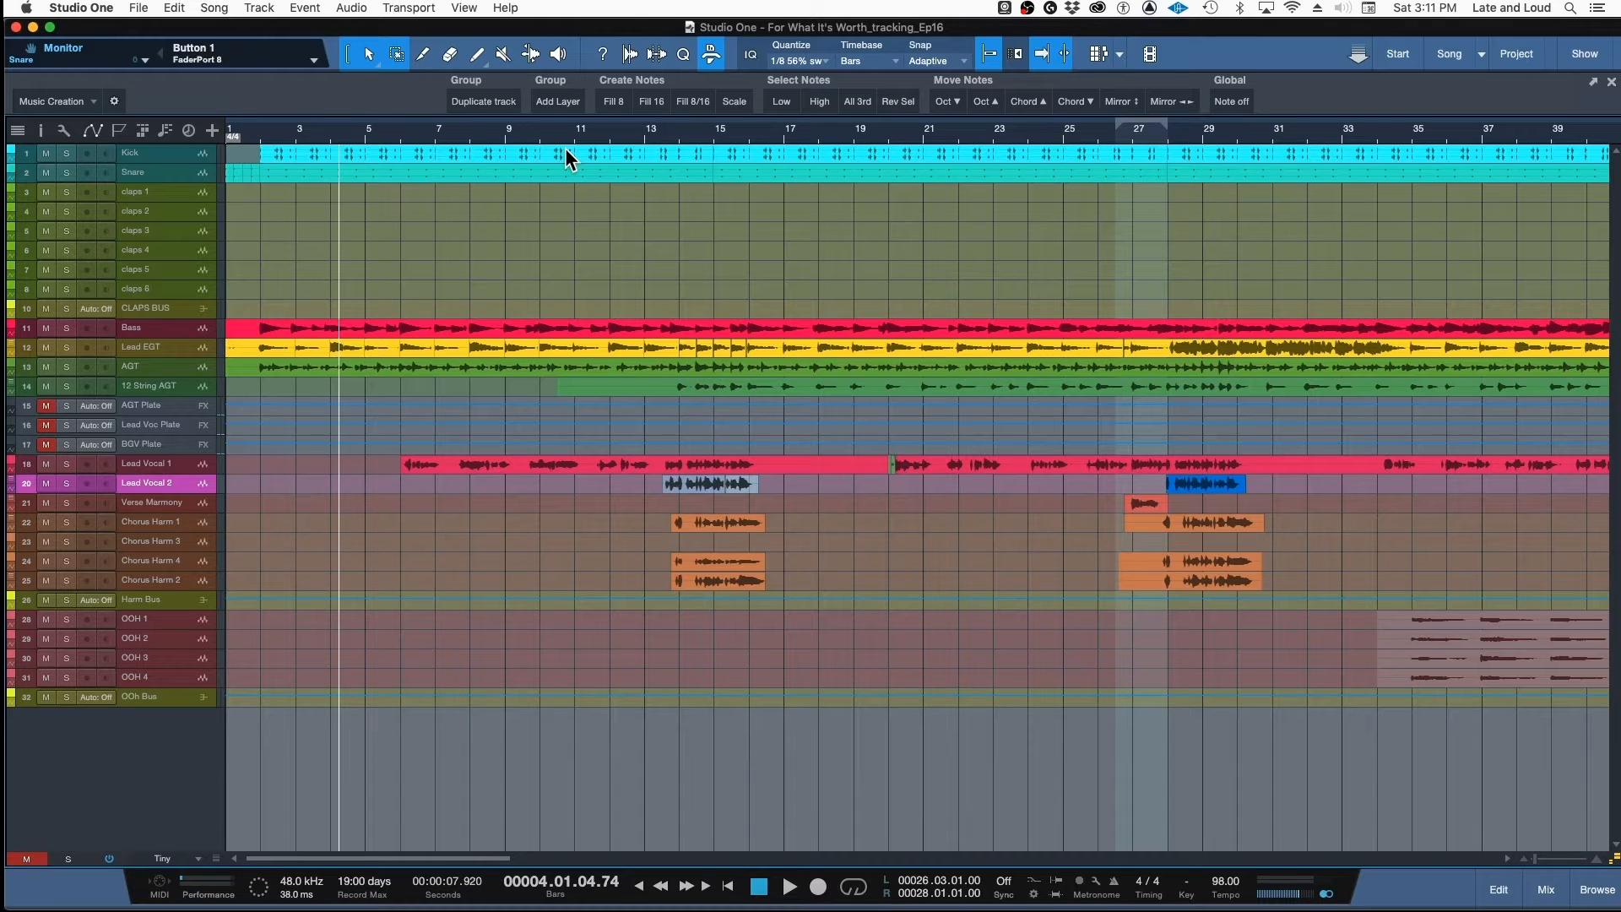
{"action": "key", "text": "F3"}
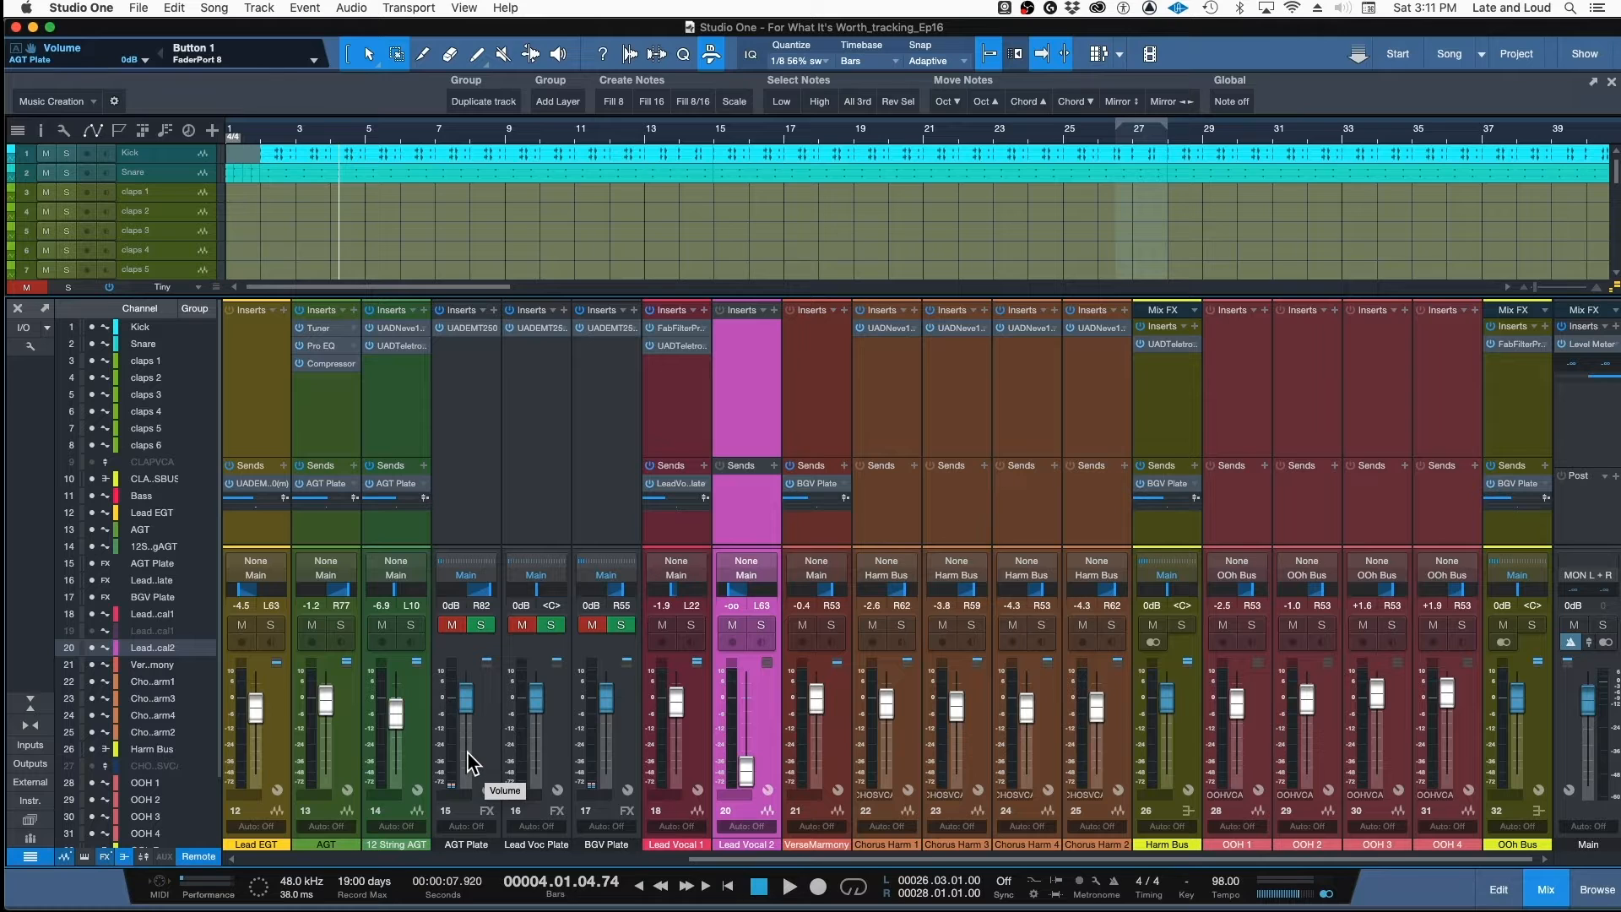
{"action": "scroll", "coordinate": [507, 543], "scroll_direction": "left", "scroll_amount": 5}
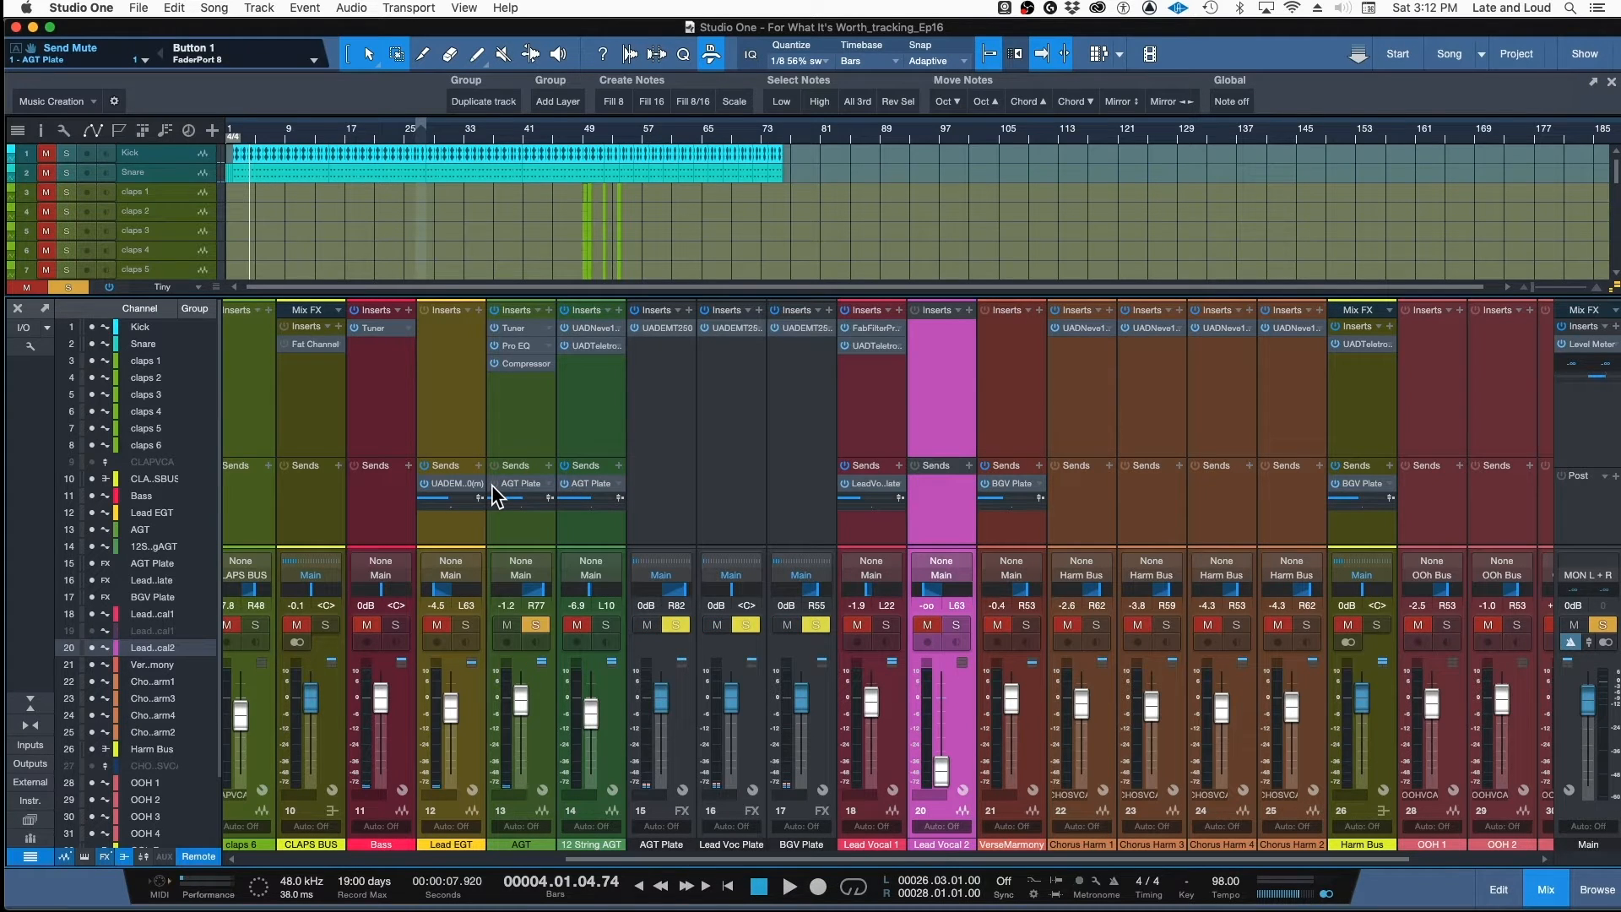
Audition the soloed AGT channel with its AGT Plate send off, remove the solo, and play it in the mix
{"action": "key", "text": "space"}
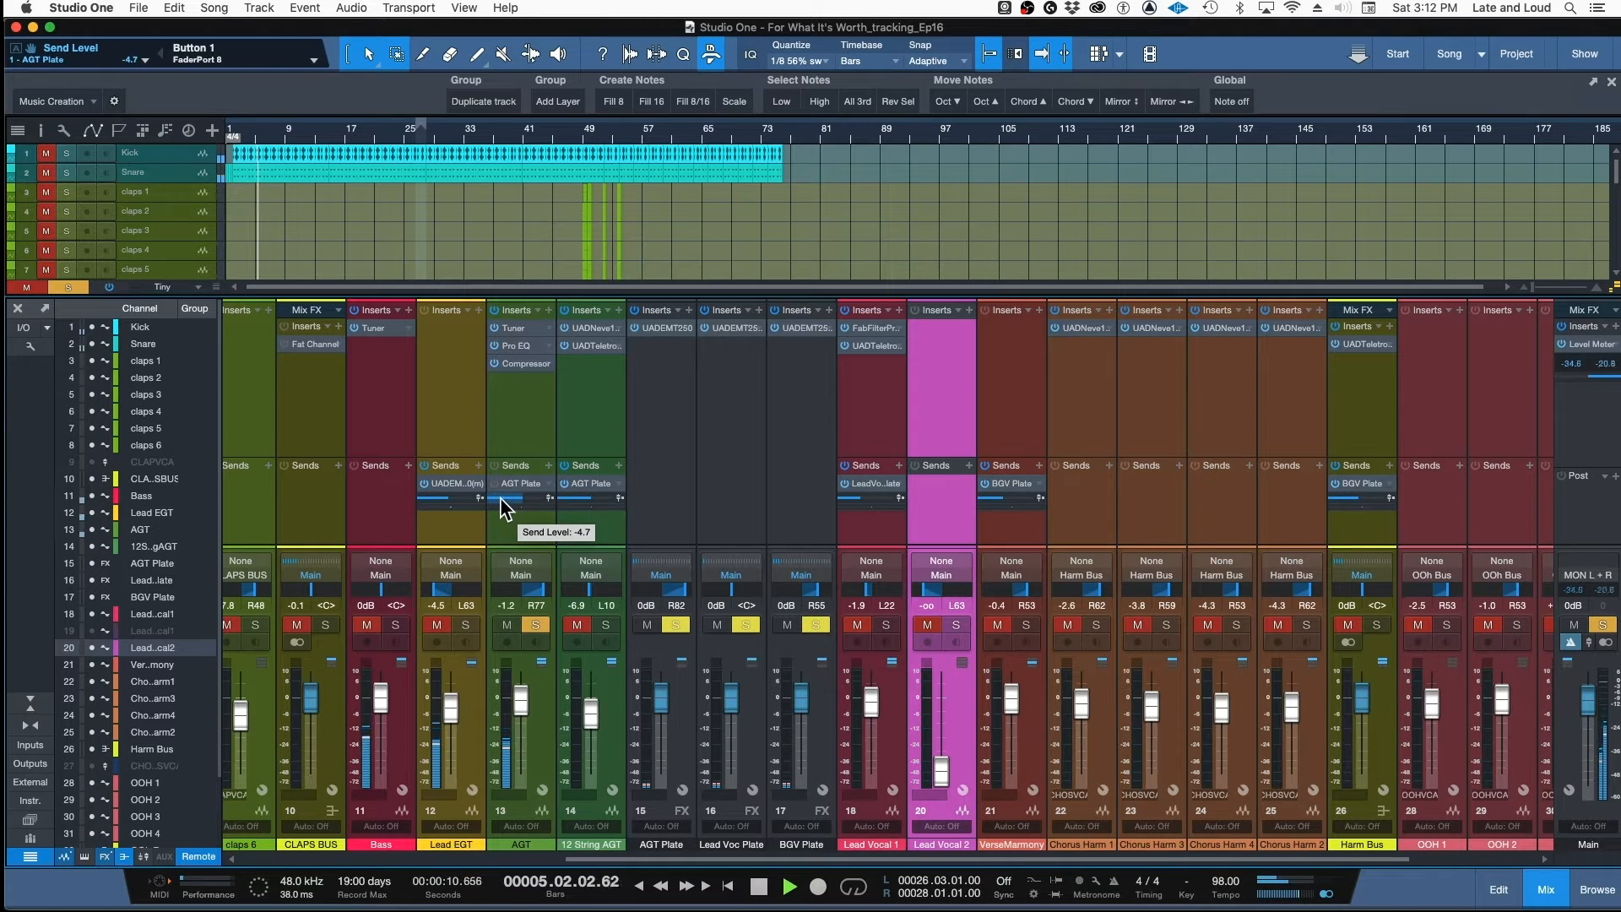
{"action": "key", "text": "space"}
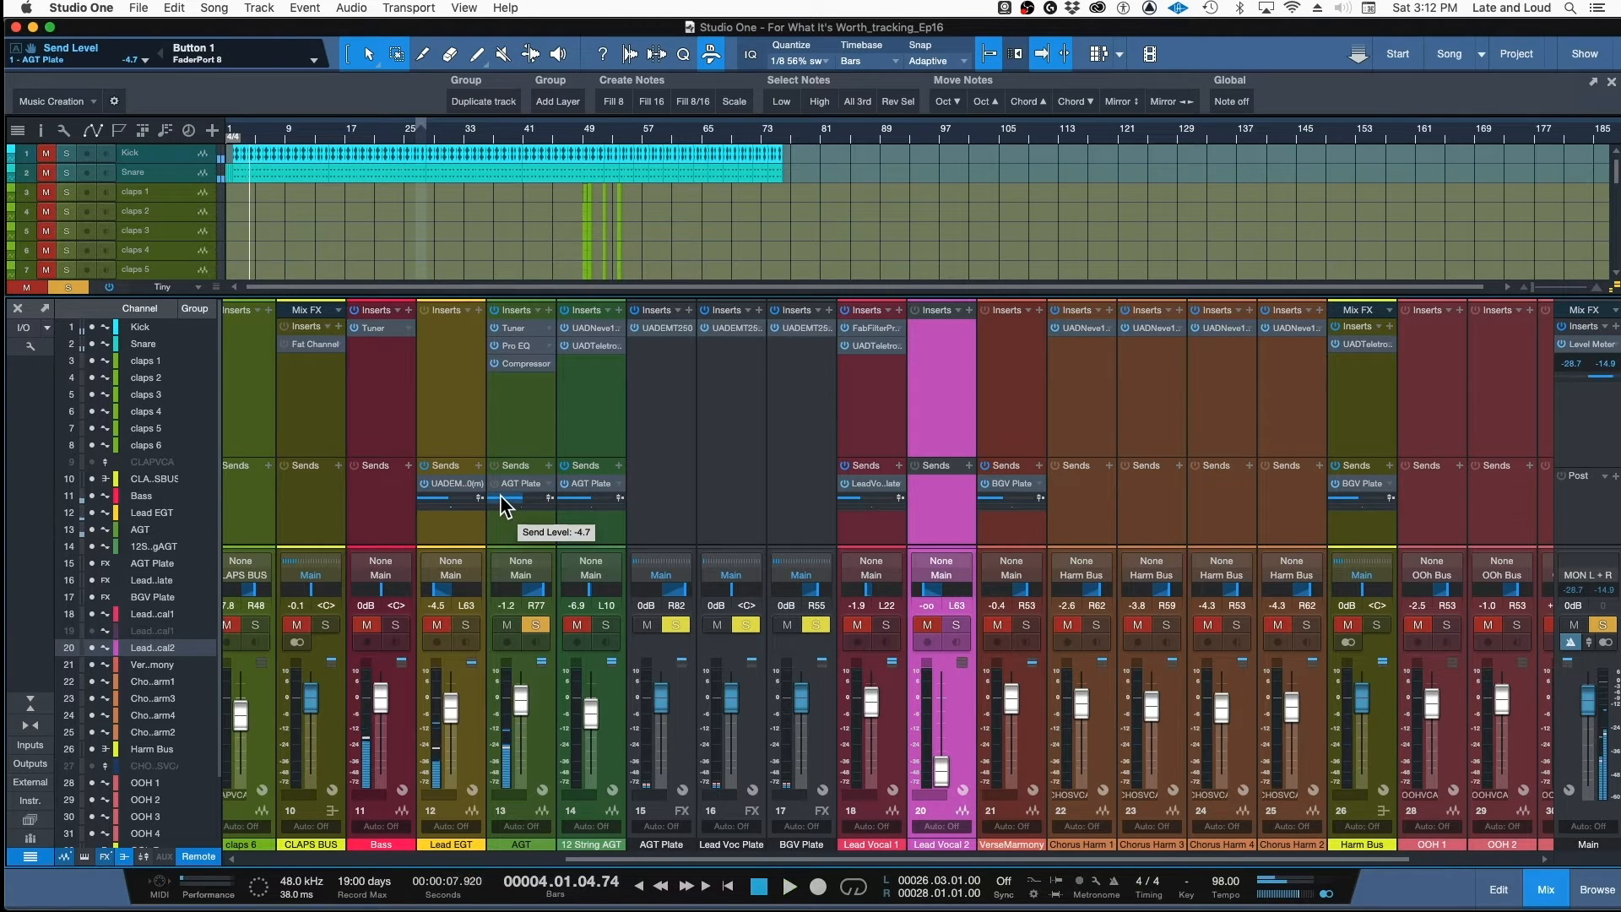
{"action": "left_click", "coordinate": [534, 625]}
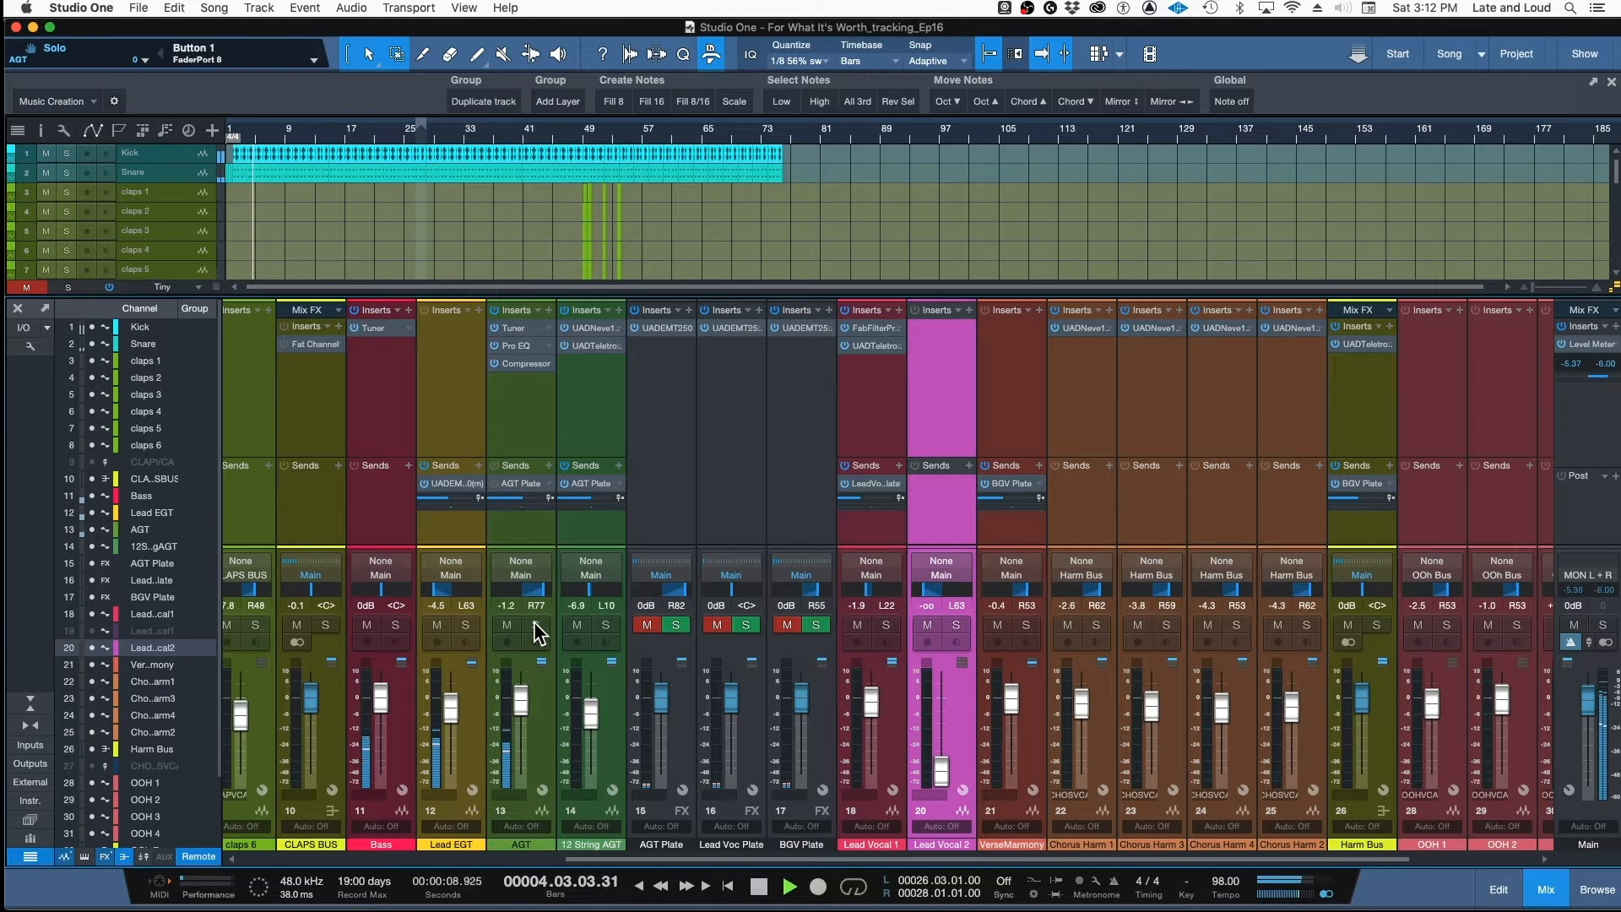
{"action": "key", "text": "space"}
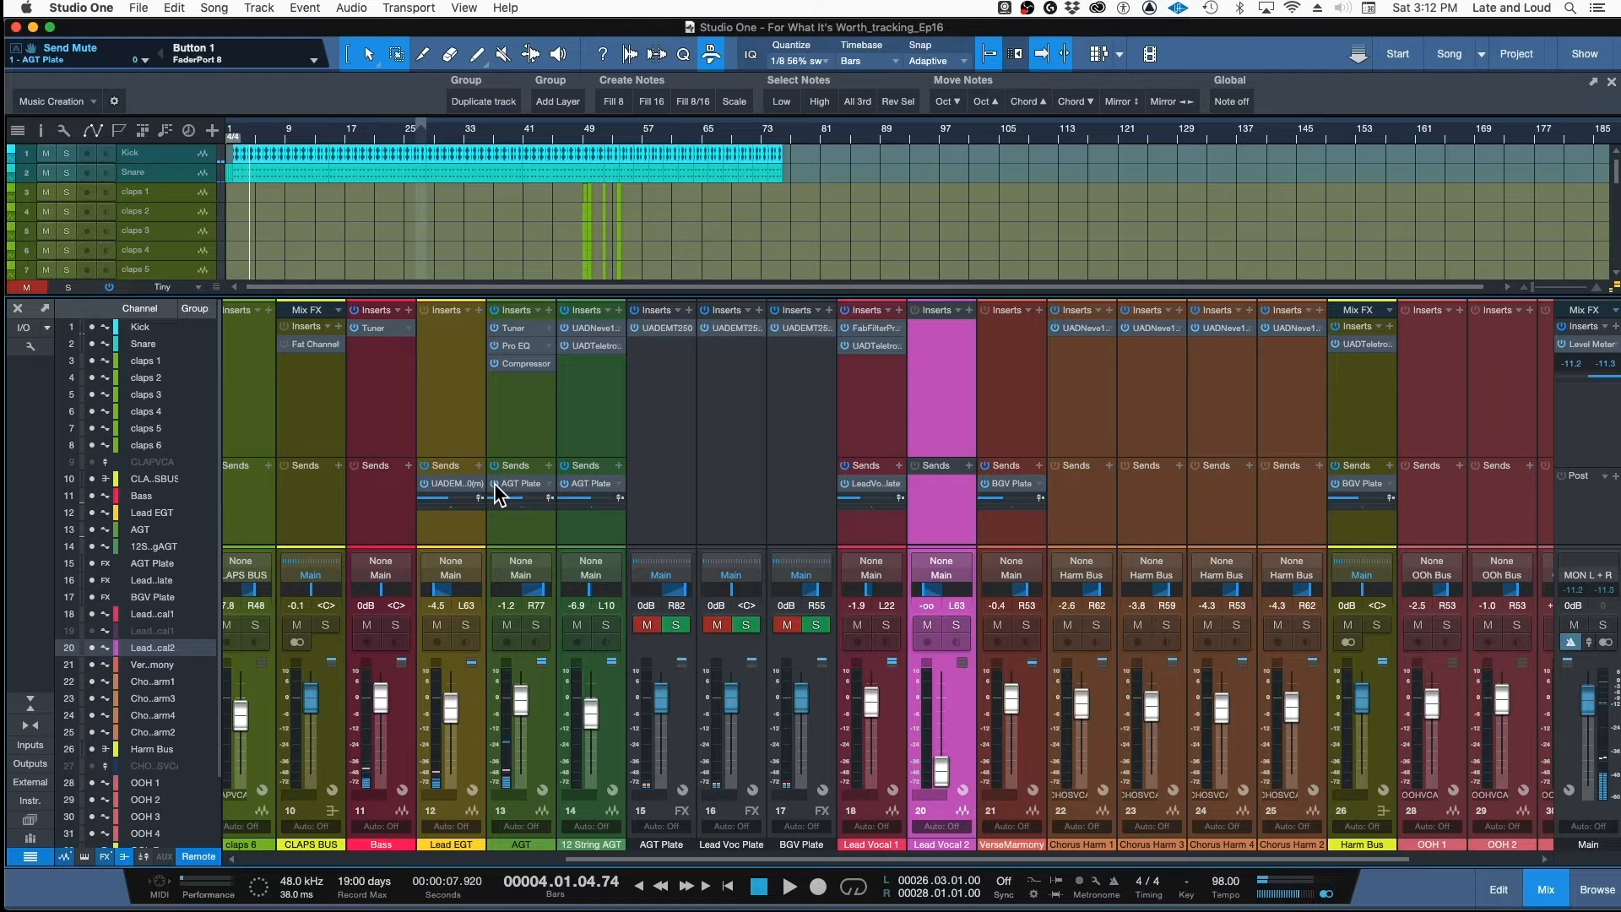
Unmute the AGT Plate channel and audition the acoustic guitar's plate reverb in the full mix
{"action": "left_click", "coordinate": [648, 625]}
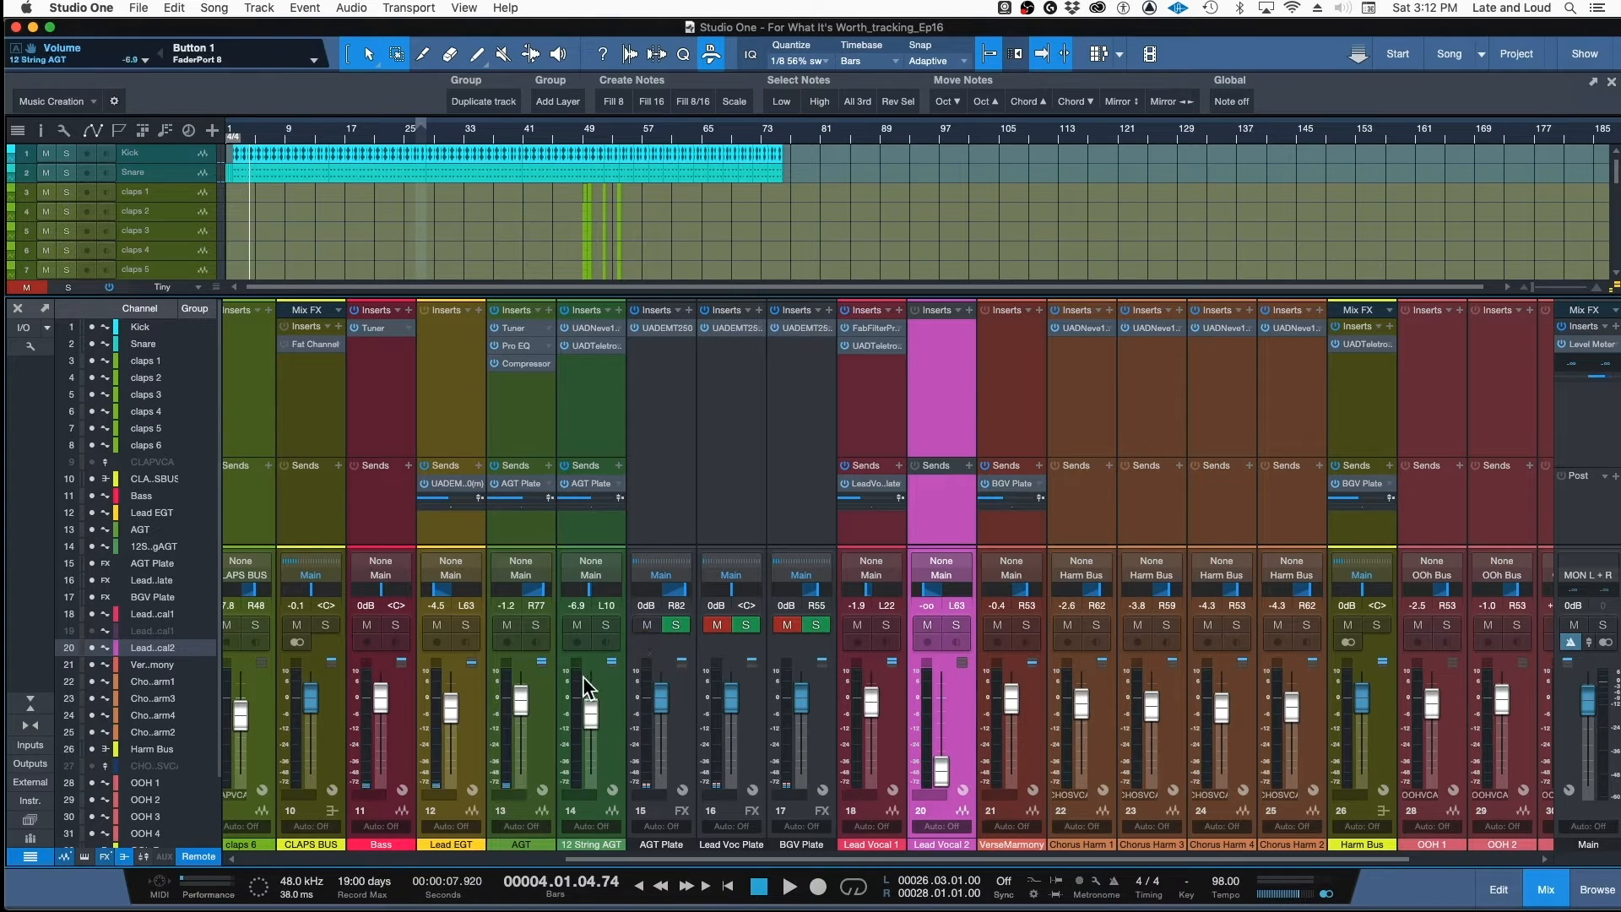
{"action": "key", "text": "space"}
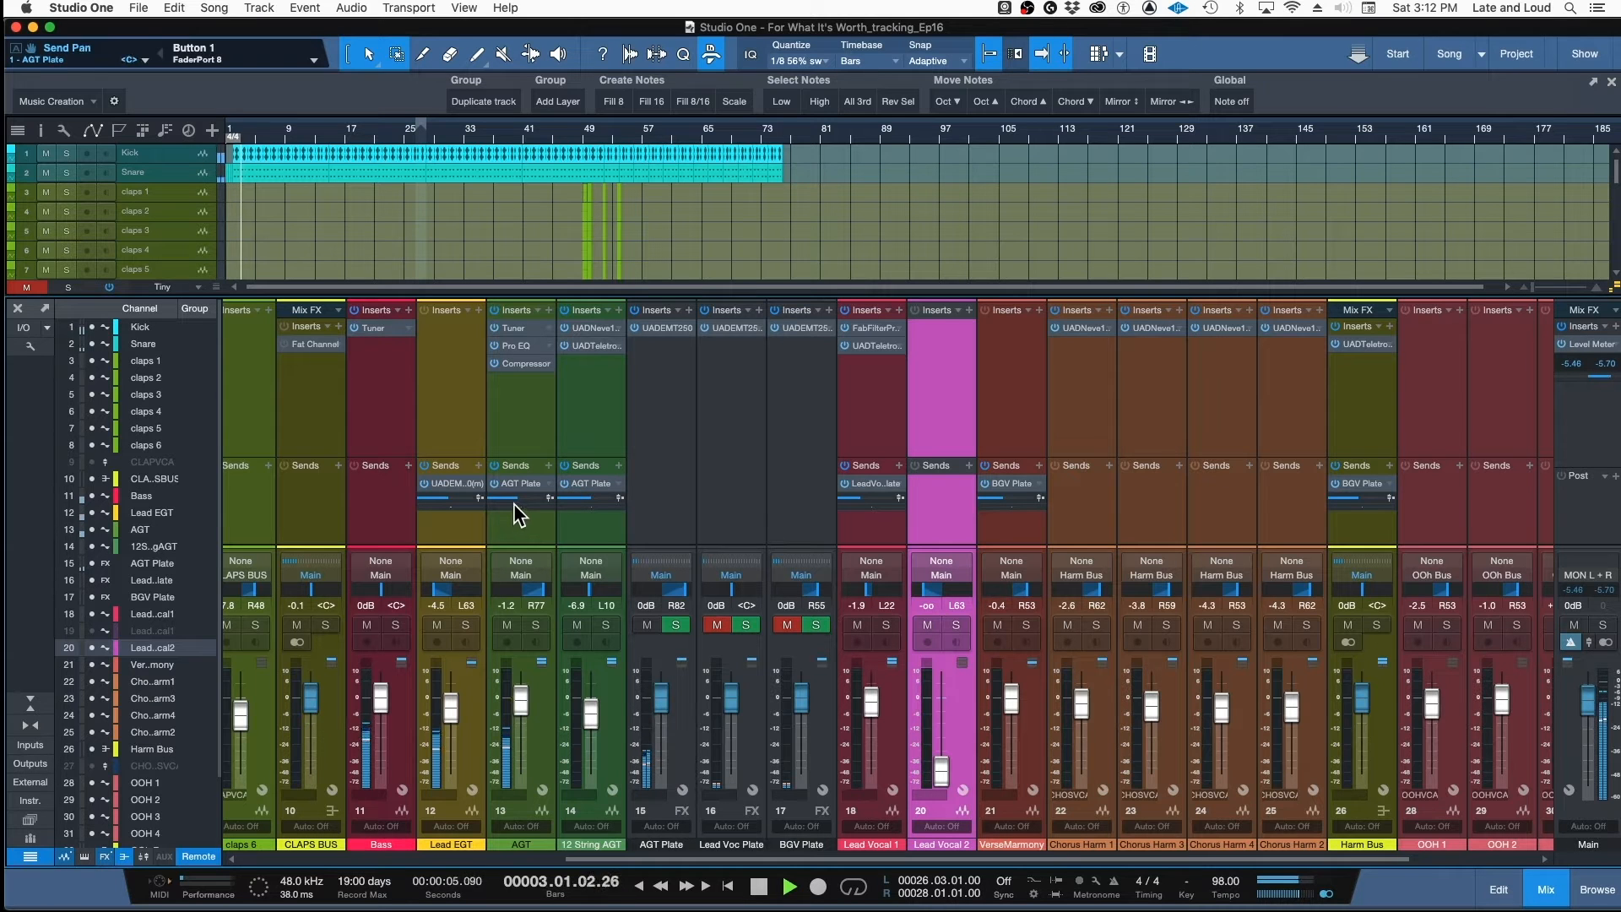
{"action": "mouse_move", "coordinate": [515, 501]}
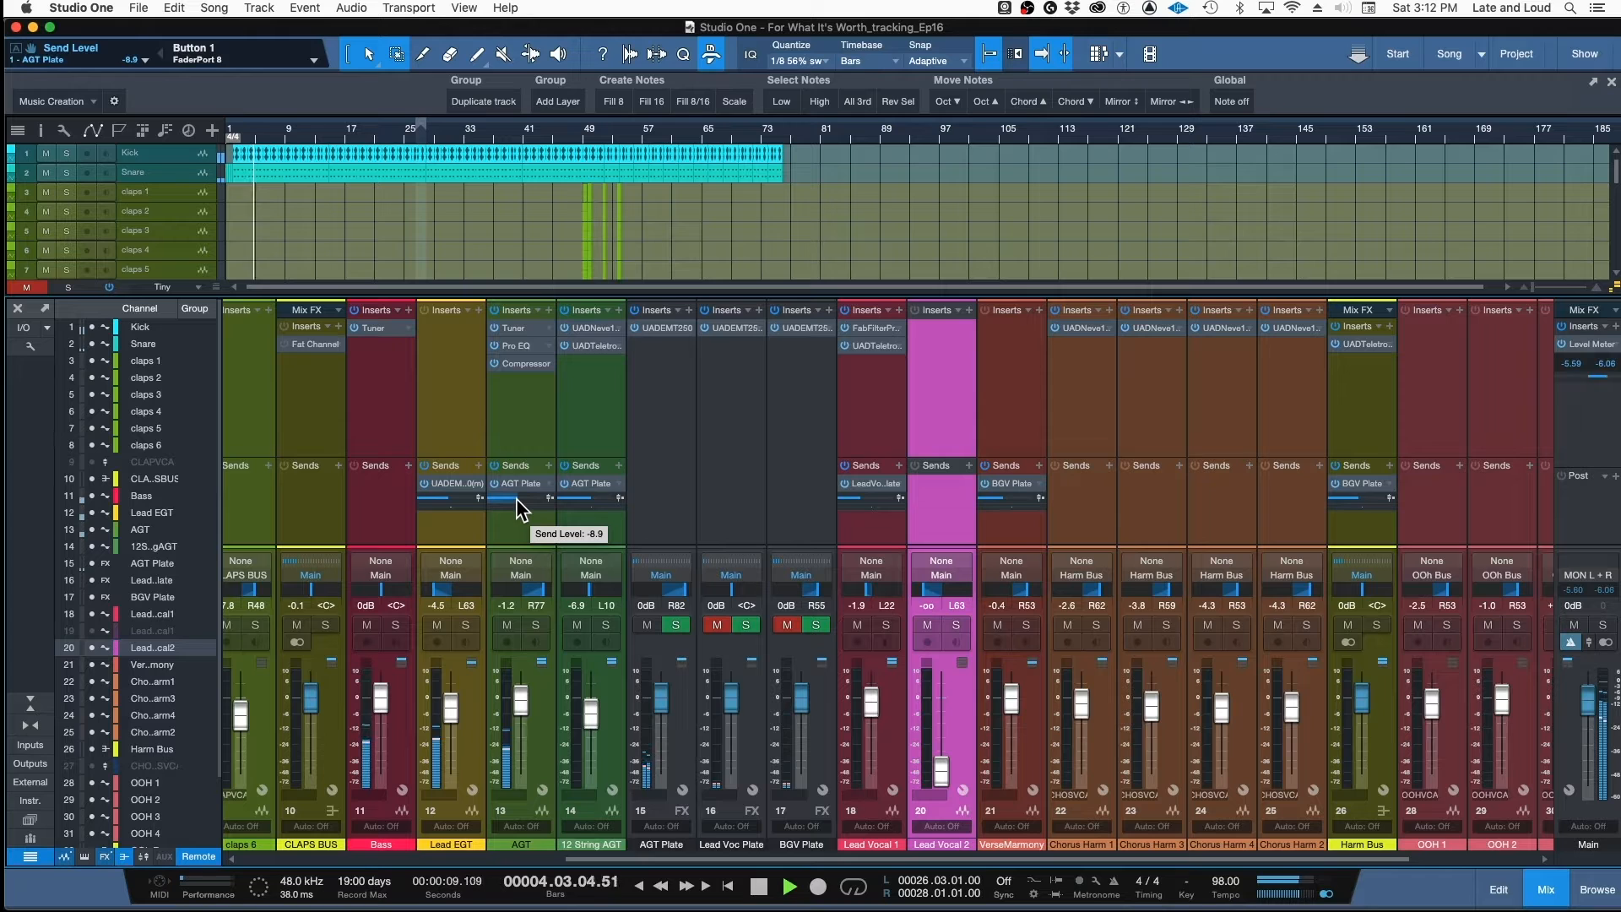
{"action": "key", "text": "space"}
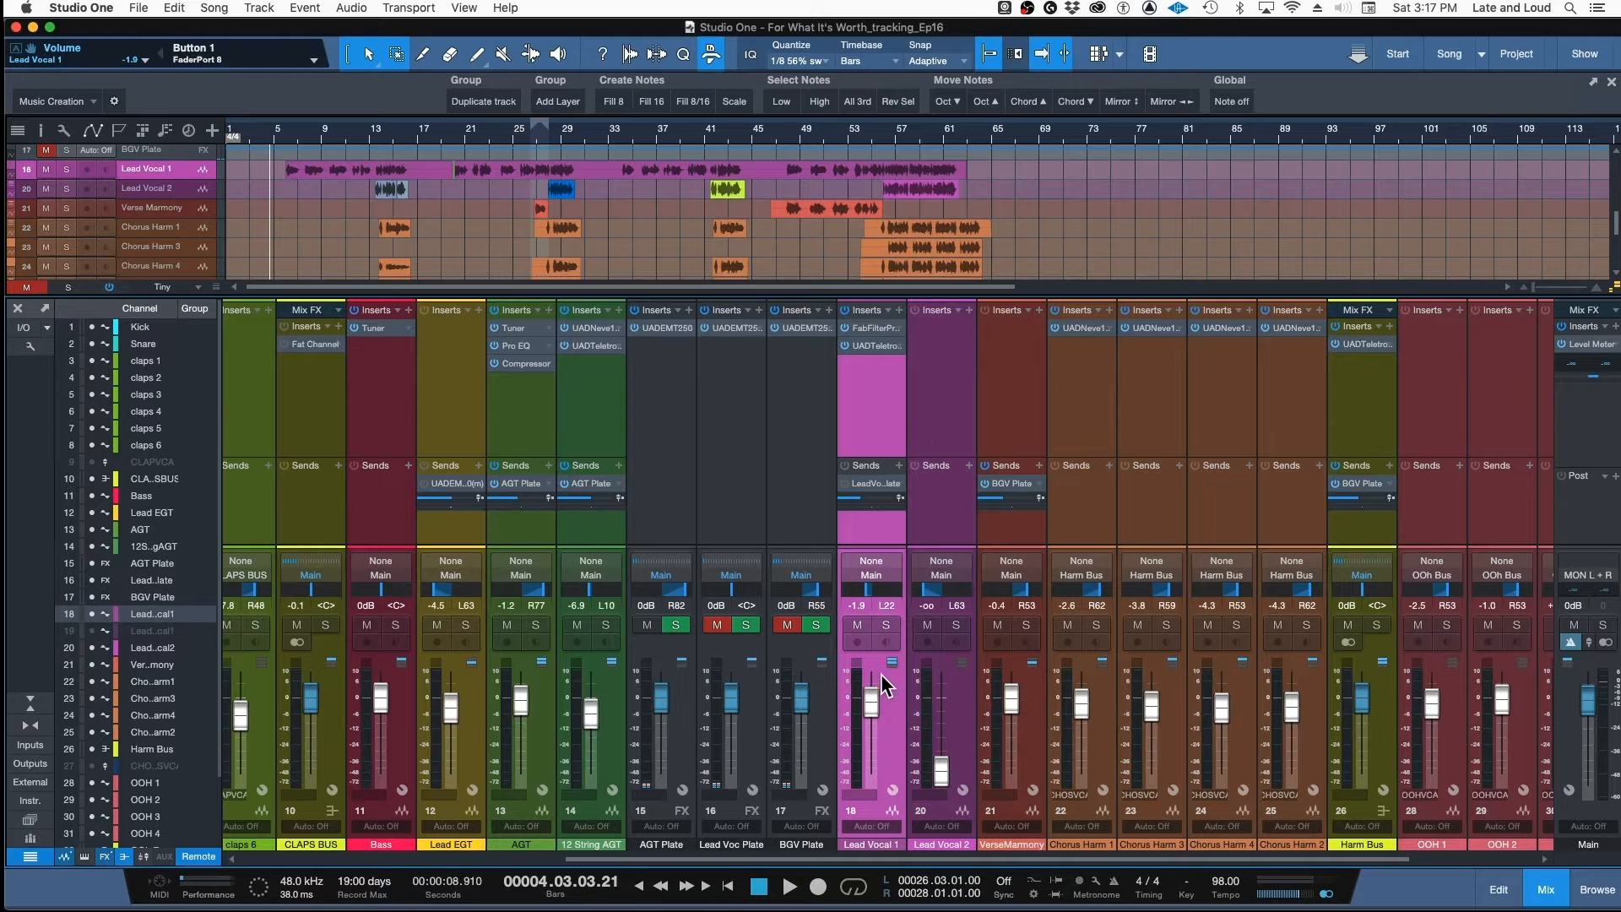
Play the full mix with the Lead Voc Plate channel muted, unmute it, and replay the vocal passage to compare
{"action": "key", "text": "space"}
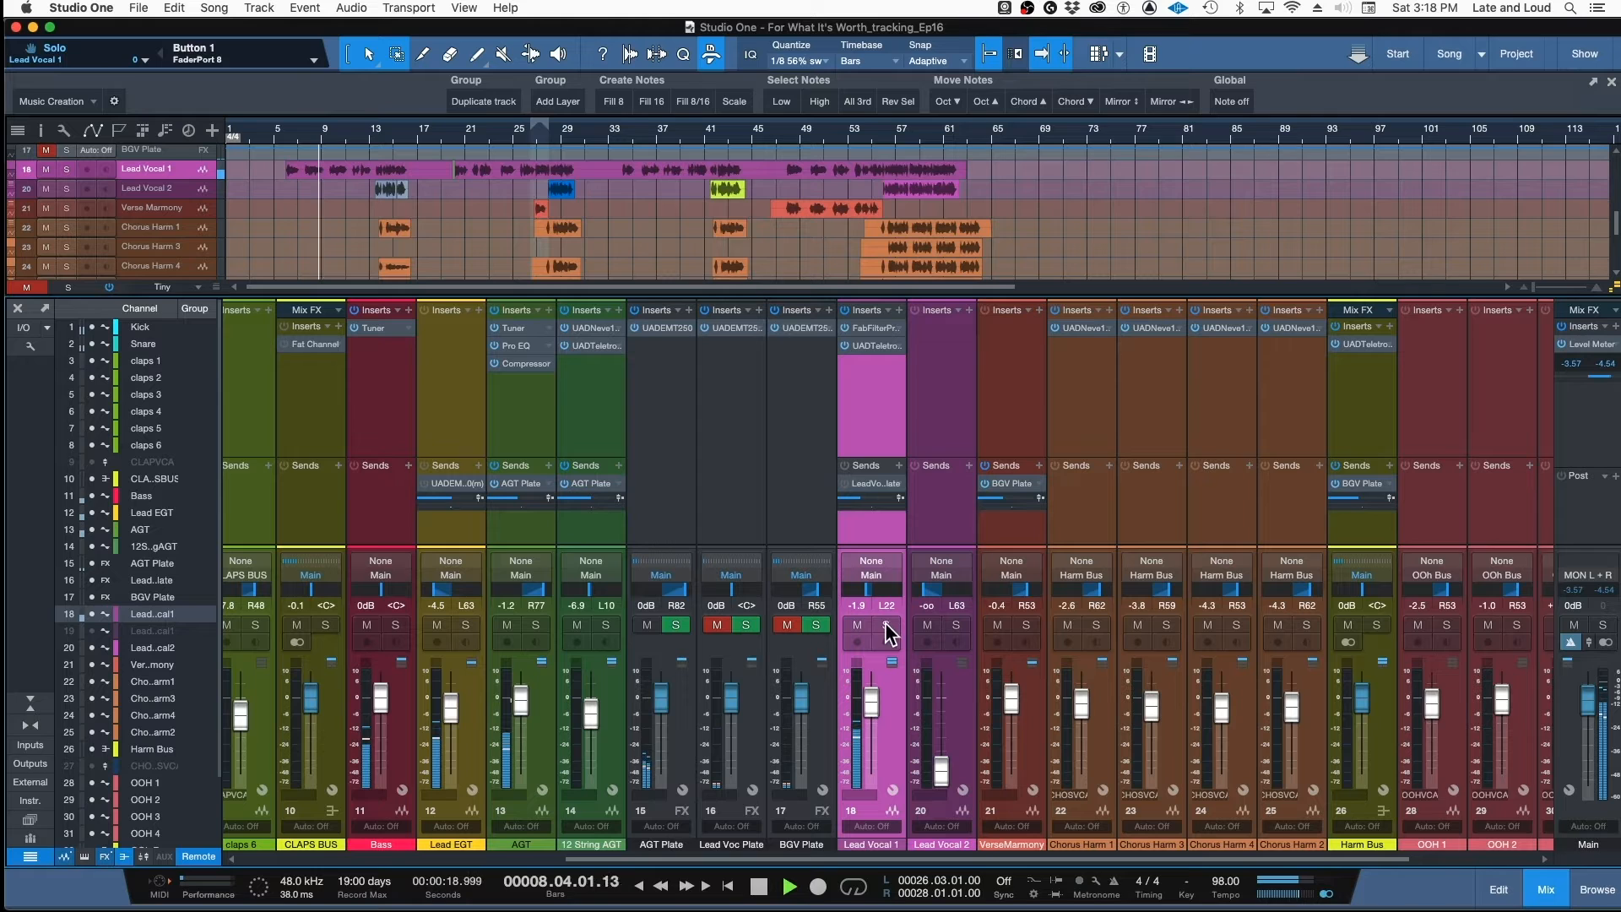
{"action": "key", "text": "space"}
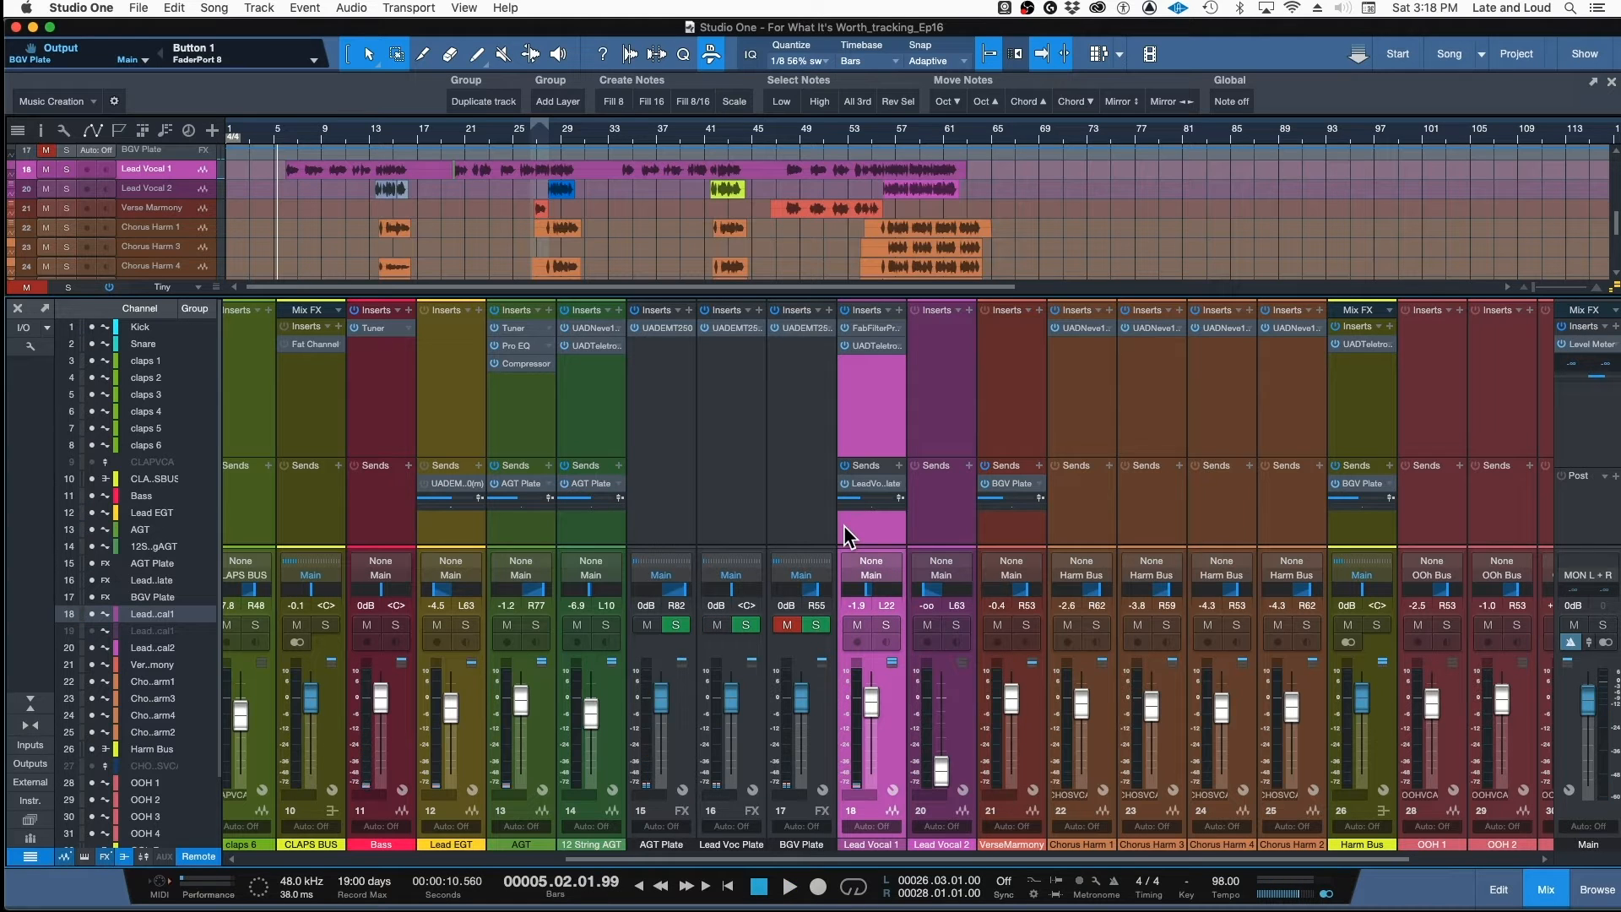
{"action": "key", "text": "space"}
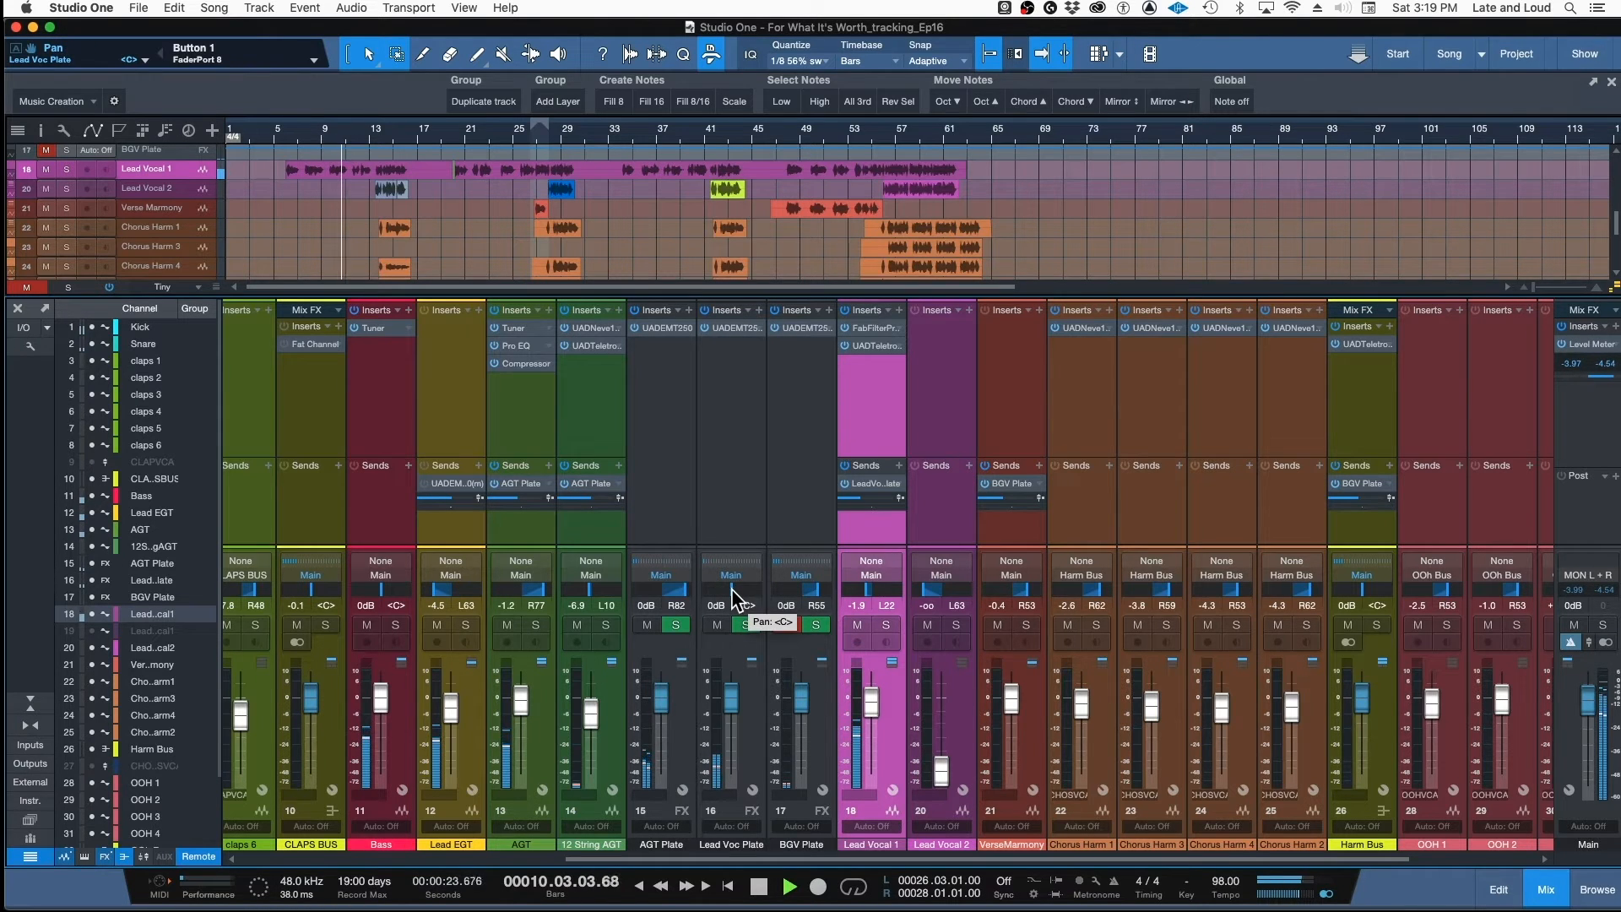
{"action": "key", "text": "space"}
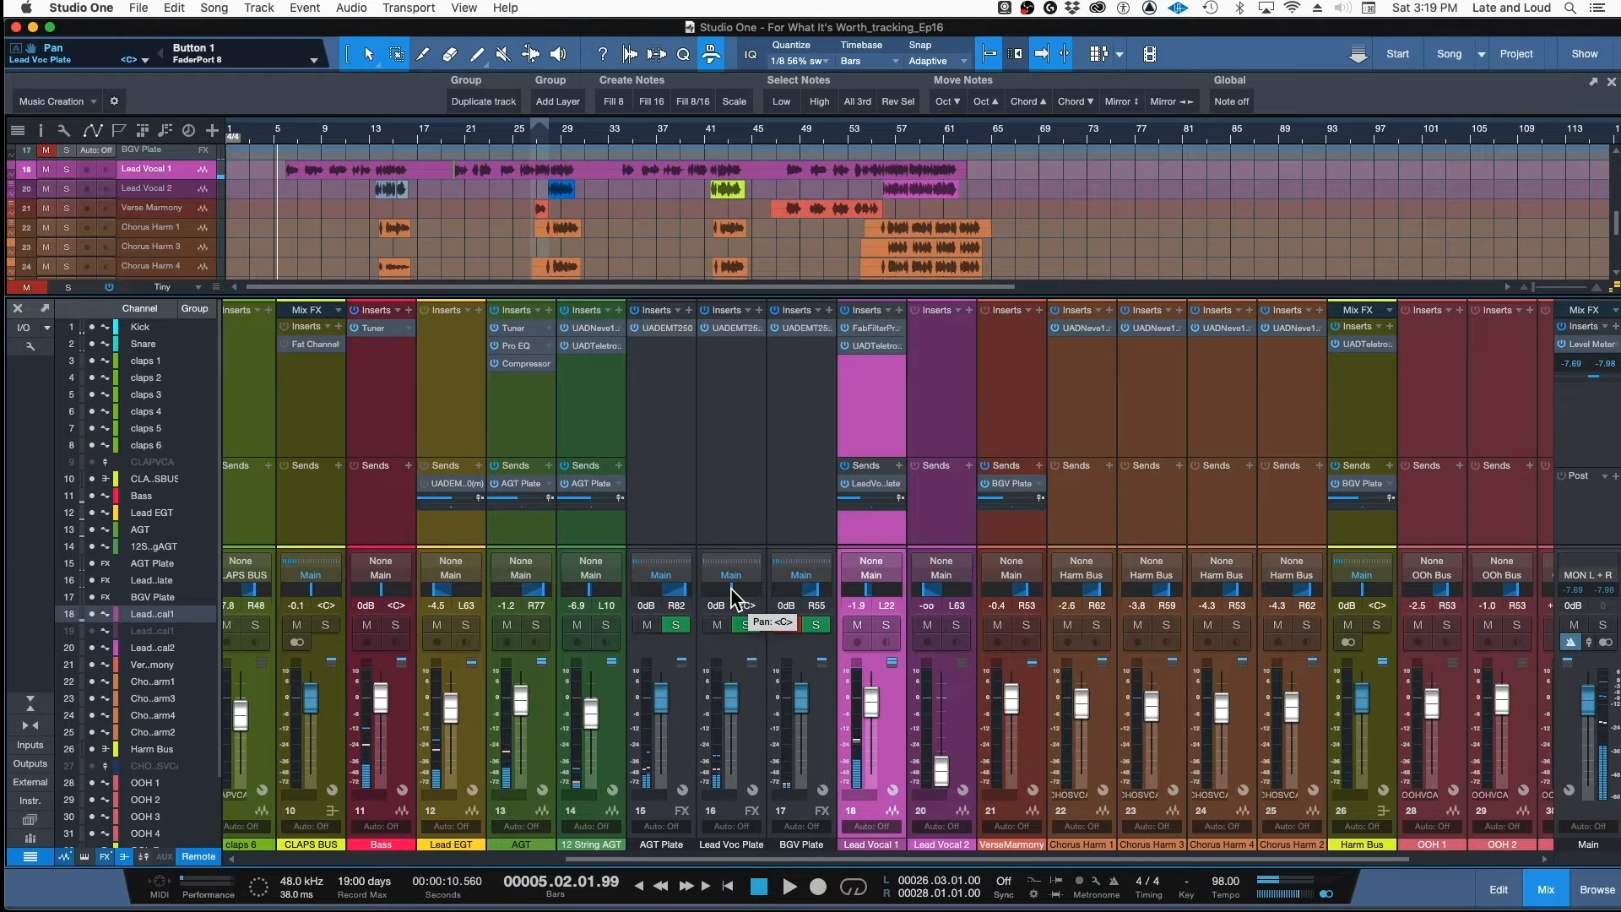
Unmute the BGV Plate channel and audition the first chorus harmonies with the Harm Bus soloed and its BGV Plate send off
{"action": "left_click", "coordinate": [787, 625]}
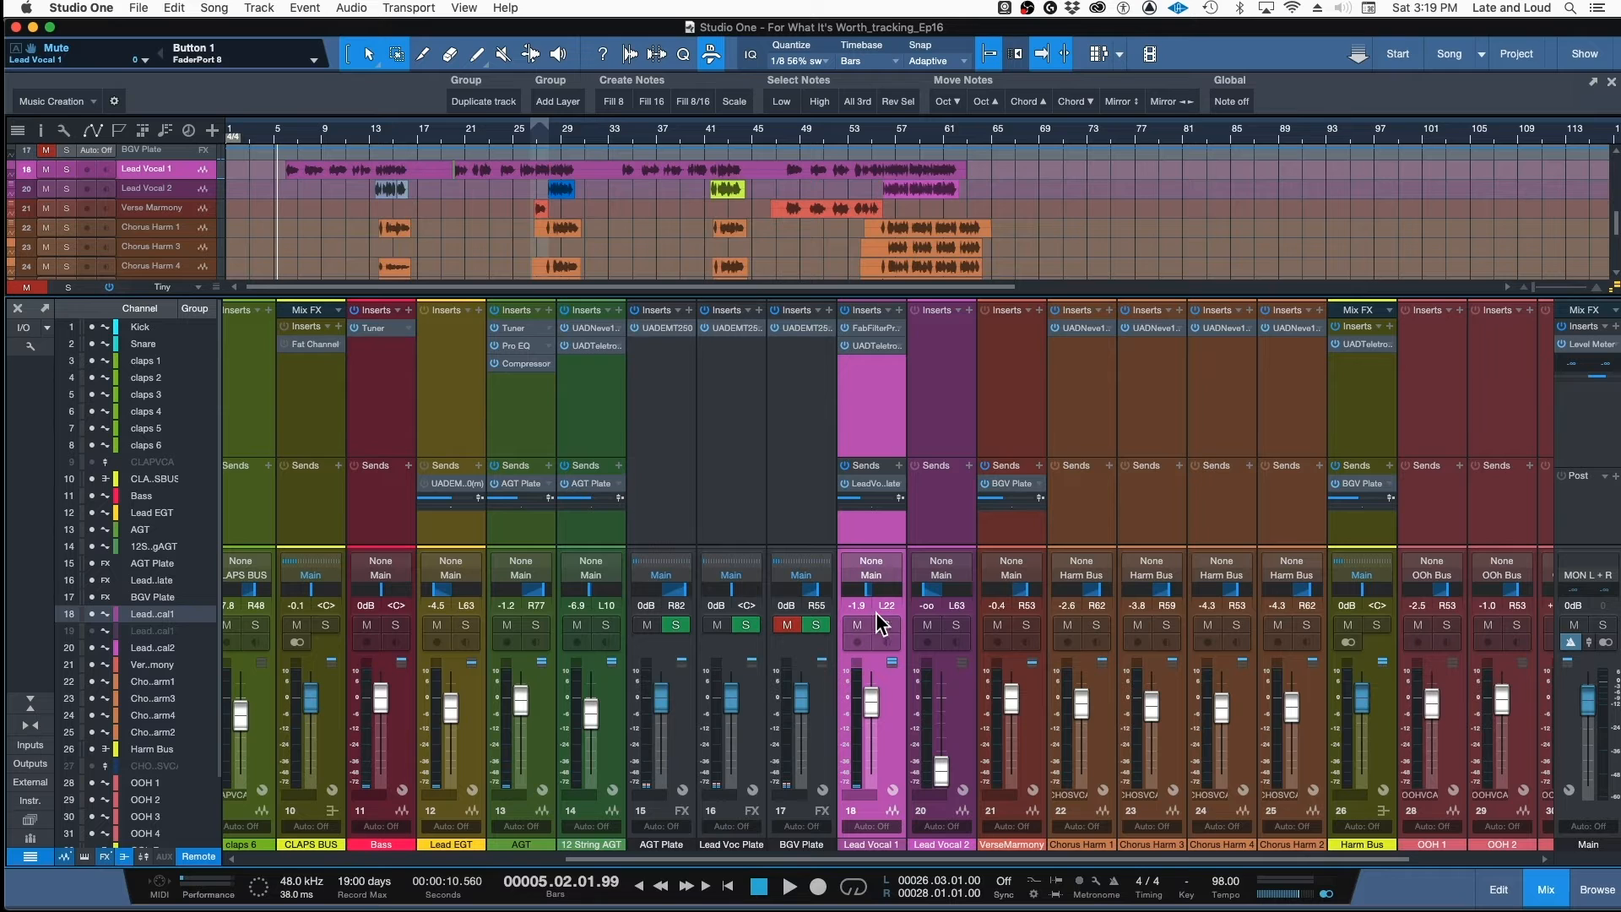
{"action": "scroll", "coordinate": [1164, 434], "scroll_direction": "right", "scroll_amount": 3}
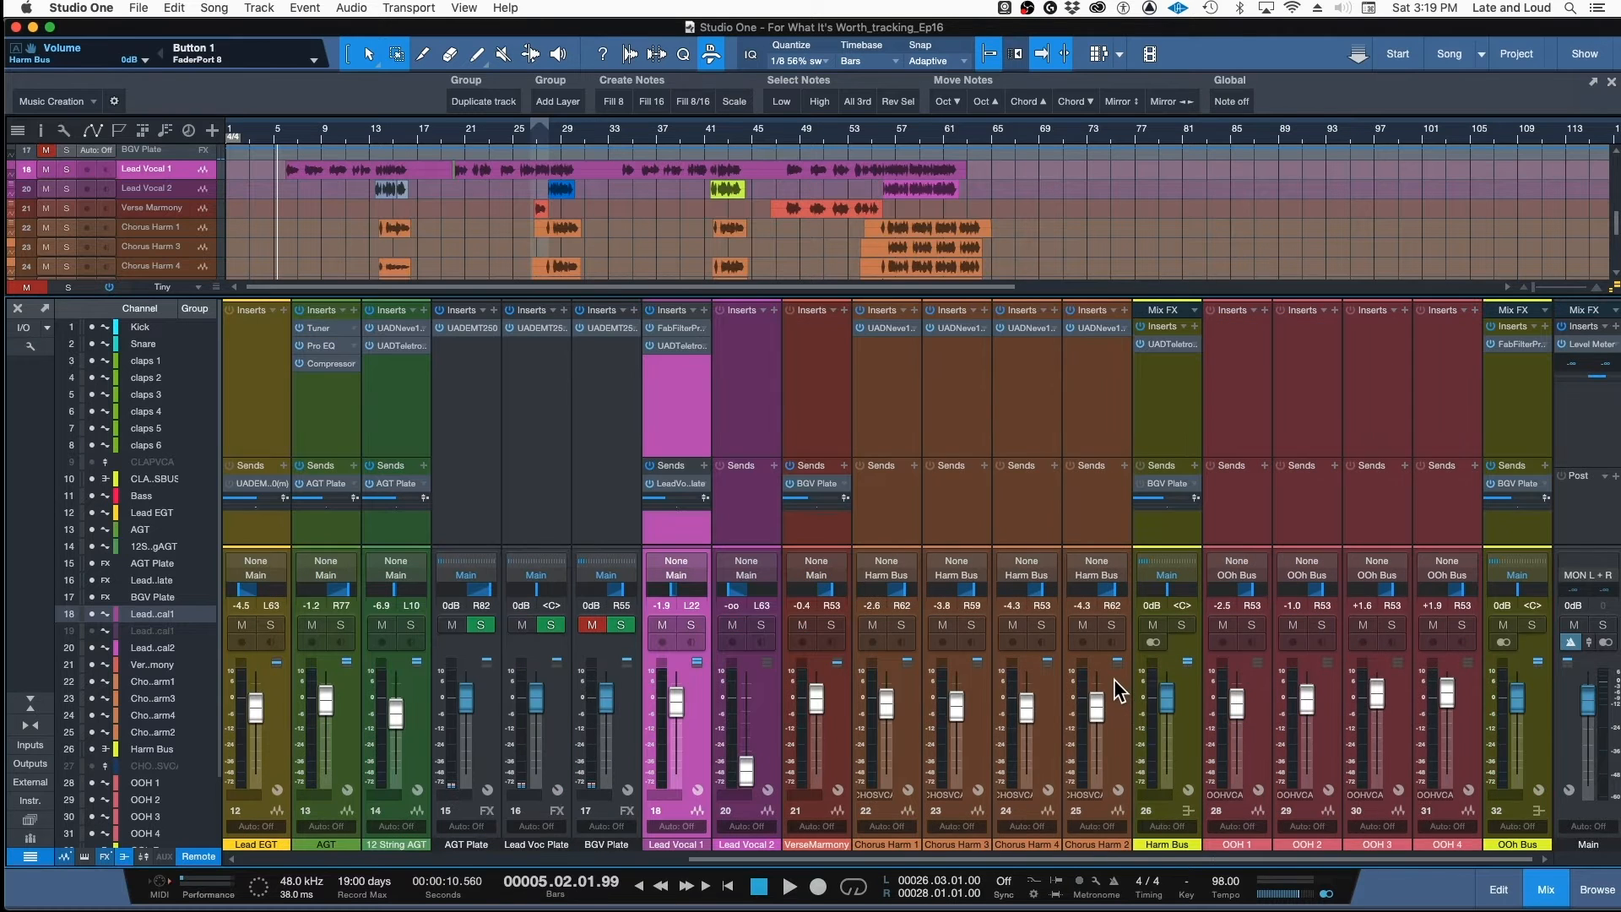
{"action": "left_click", "coordinate": [1182, 623]}
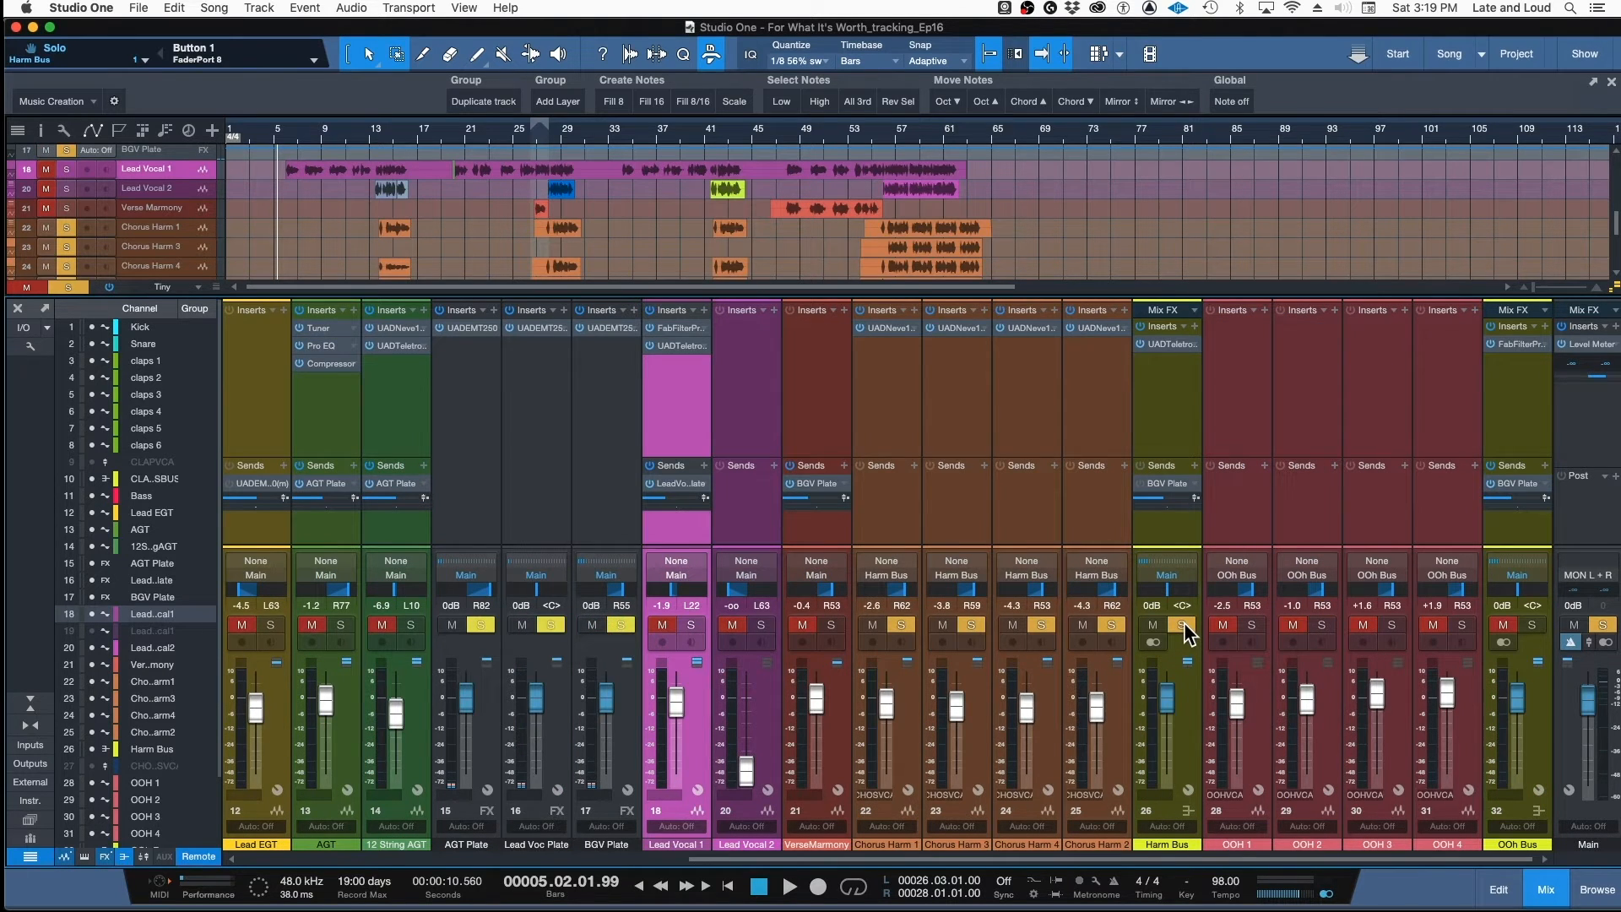
{"action": "left_click", "coordinate": [378, 141]}
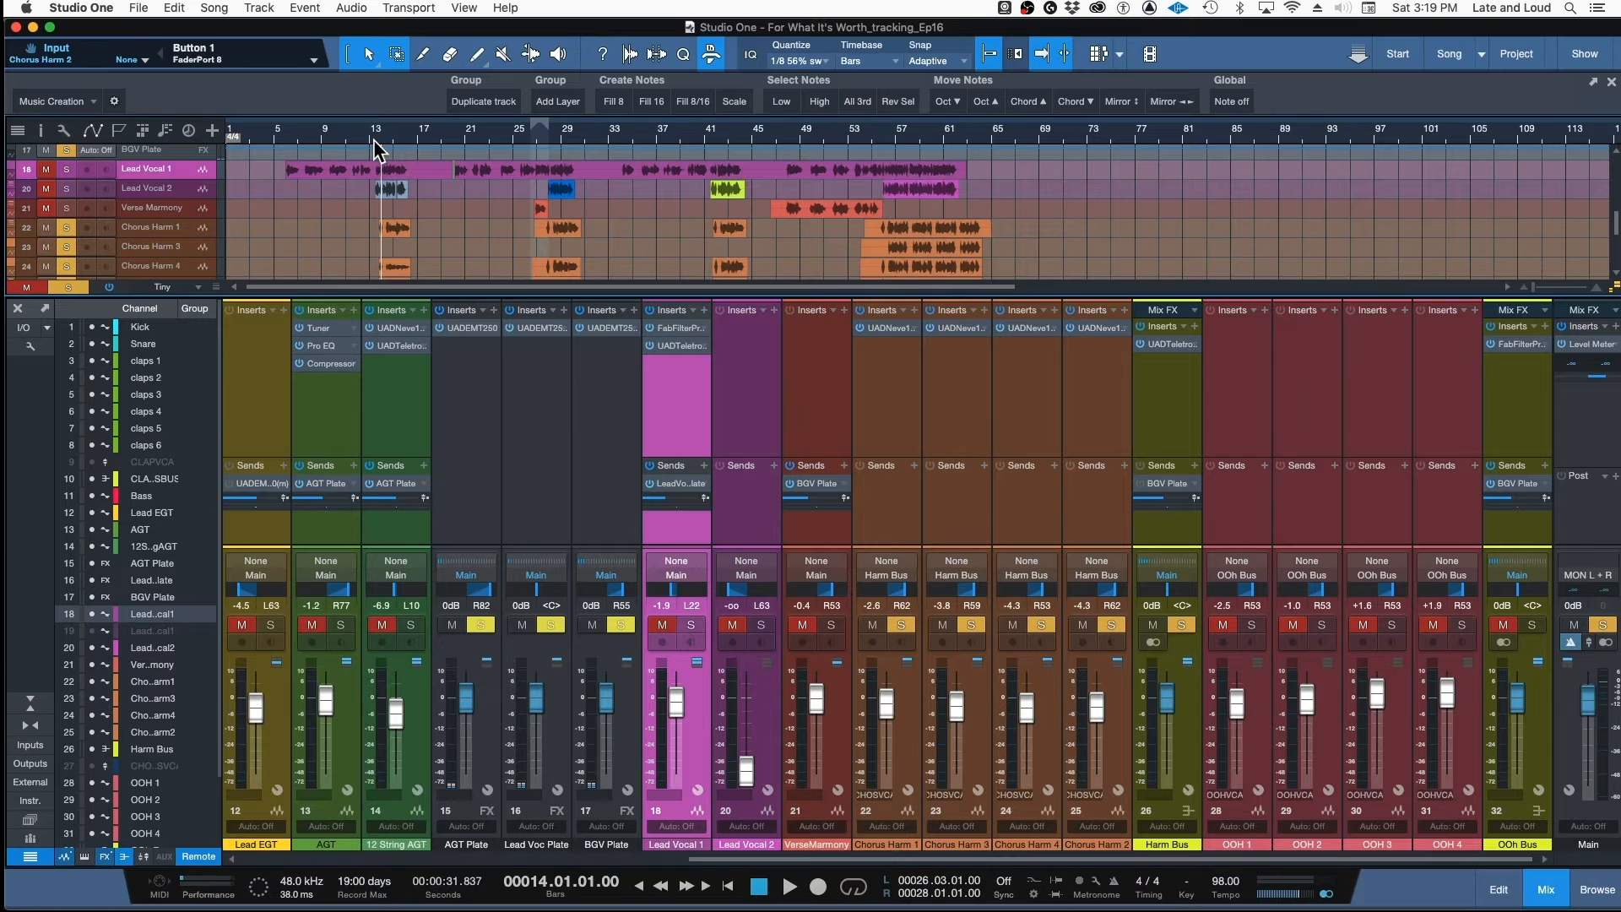
{"action": "key", "text": "space"}
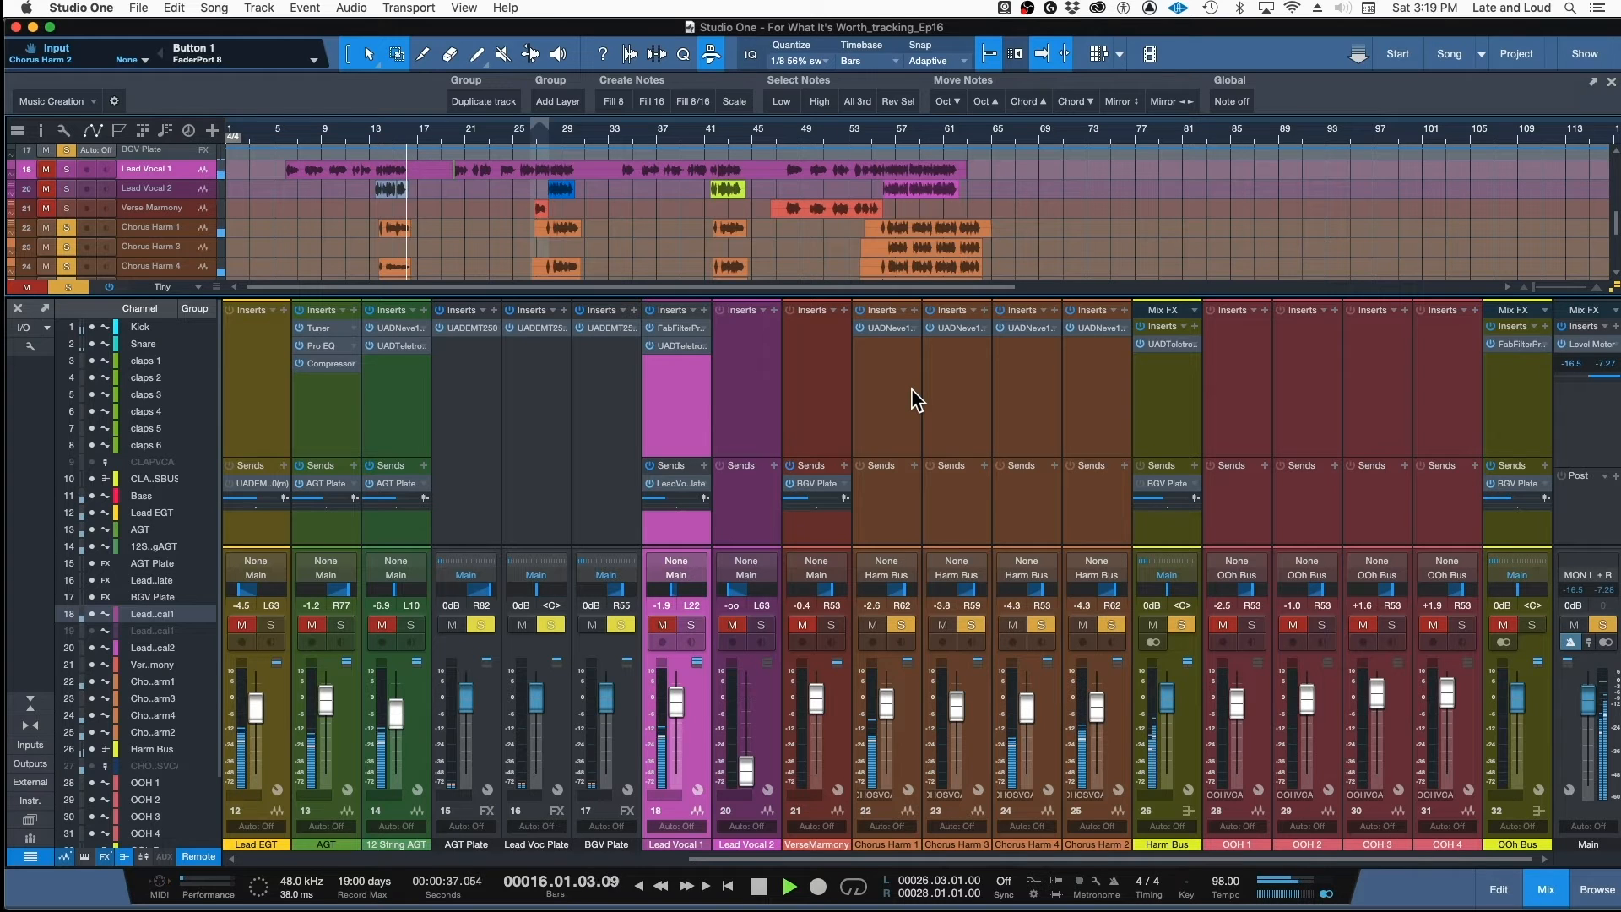
{"action": "key", "text": "space"}
Turn on the Harm Bus's BGV Plate send and audition the soloed chorus harmonies with plate reverb
{"action": "left_click", "coordinate": [1142, 640]}
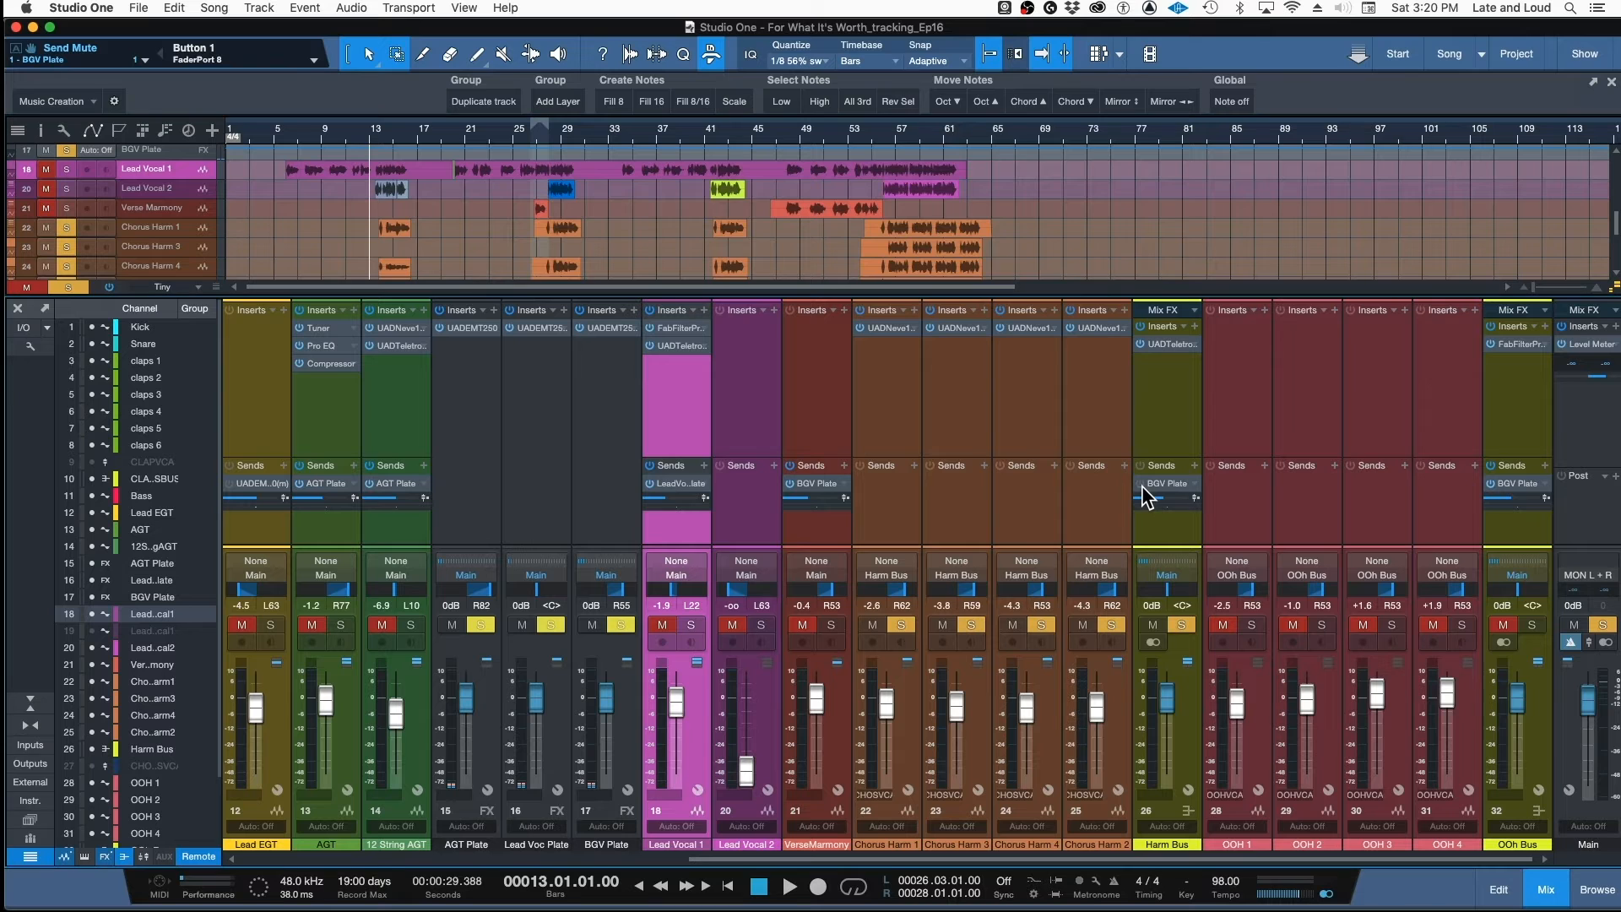
{"action": "key", "text": "space"}
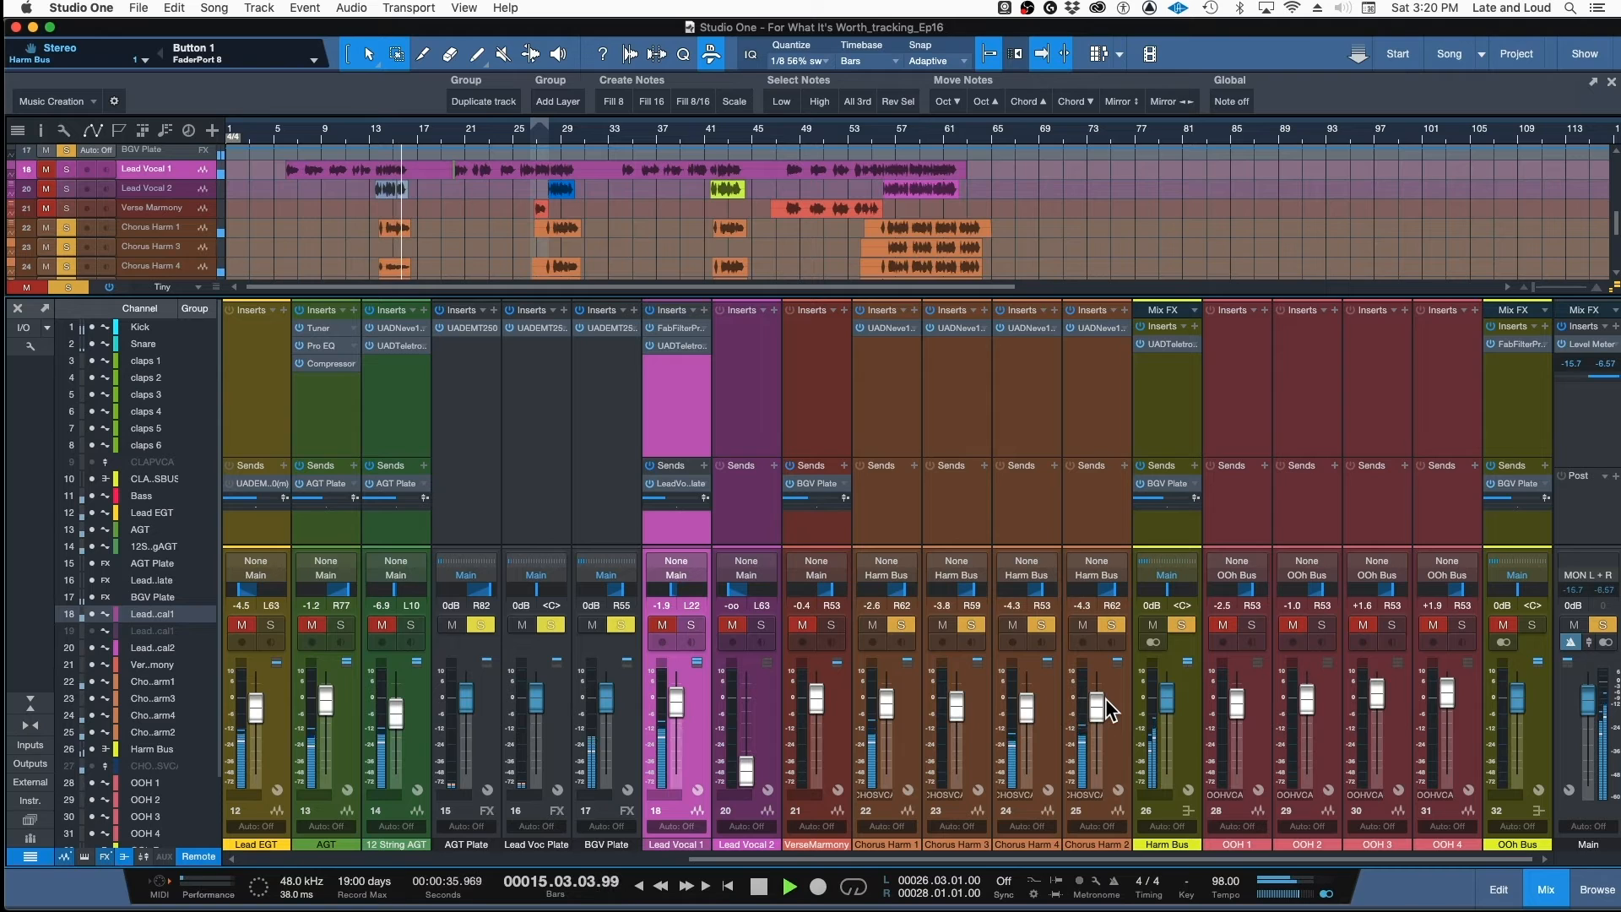
{"action": "key", "text": "space"}
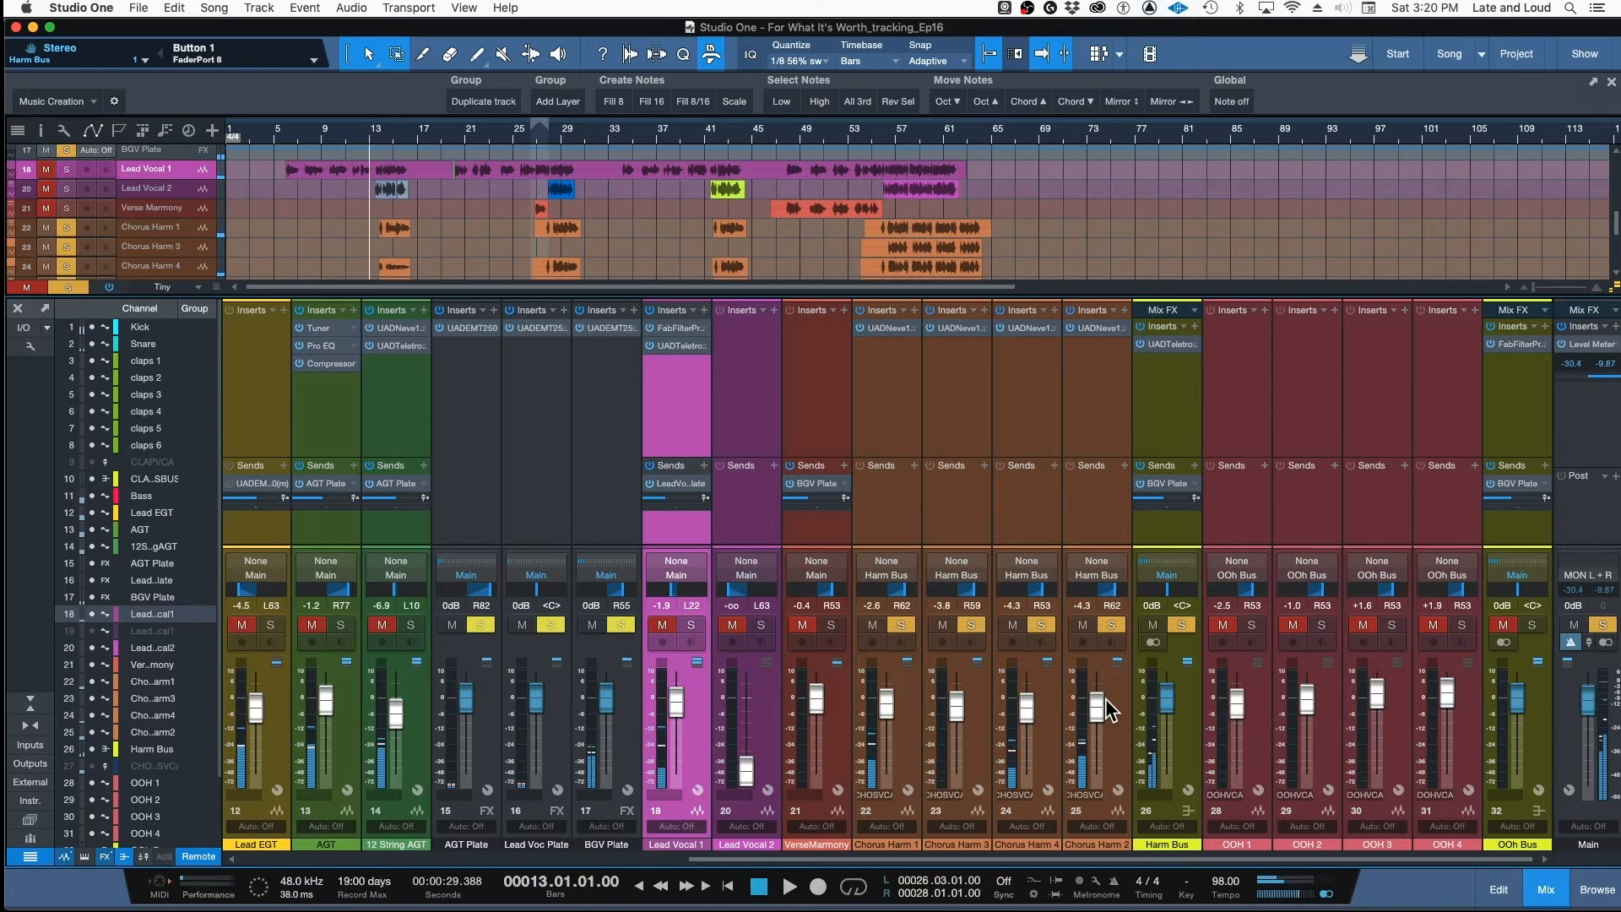
Remove the Harm Bus solo and play the first chorus from bar 13 with the harmonies' plate reverb in the full mix
{"action": "left_click", "coordinate": [1181, 625]}
{"action": "key", "text": "space"}
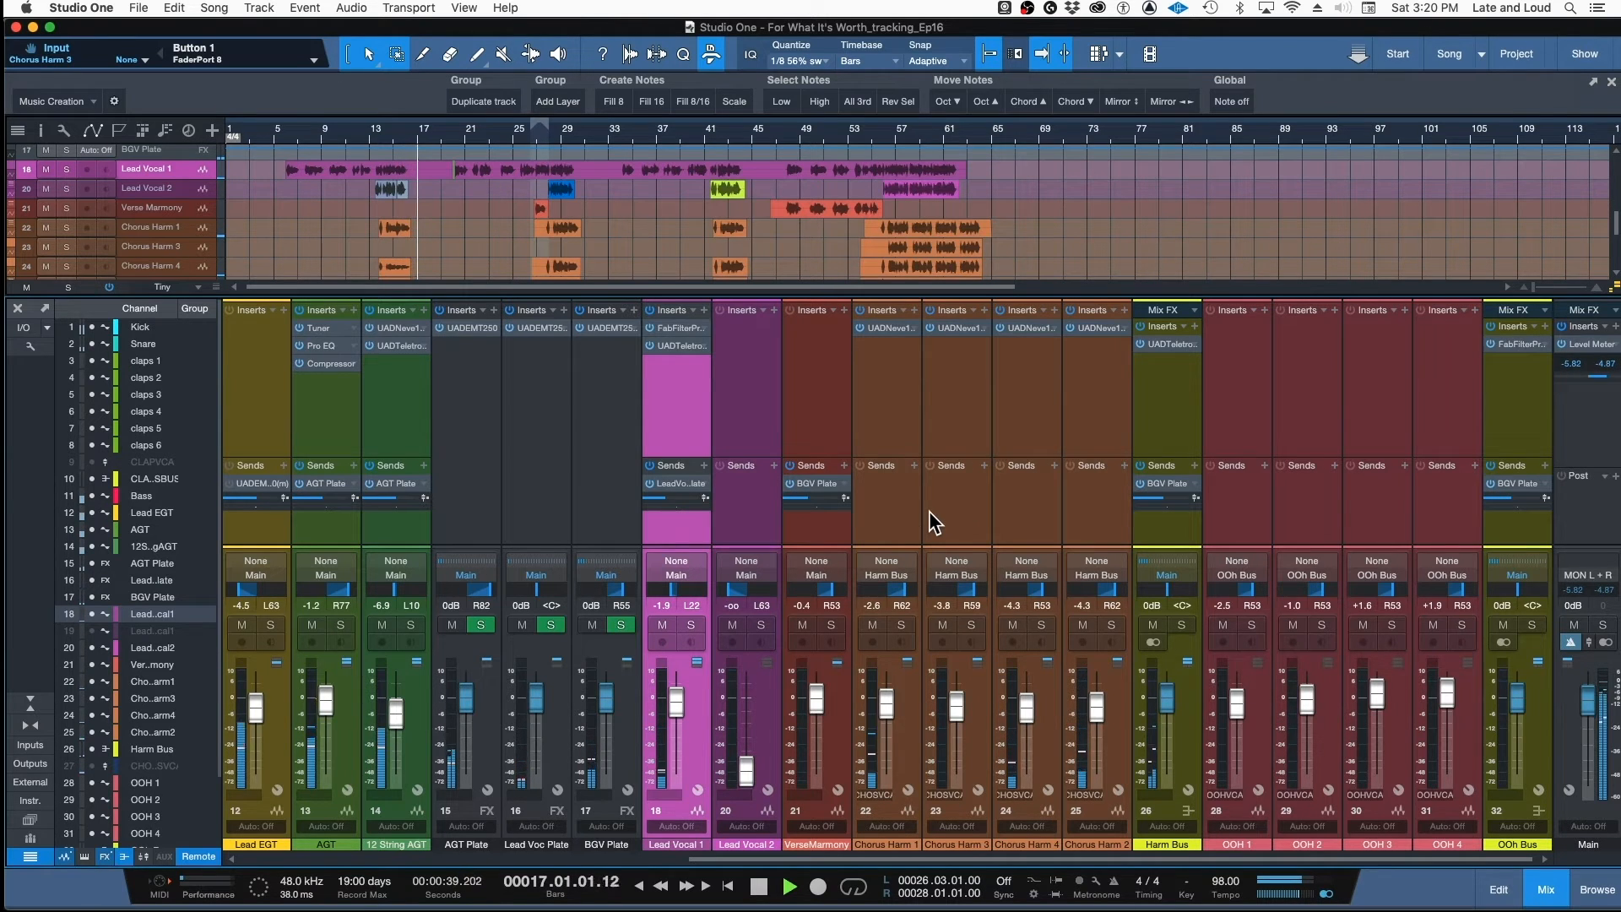
{"action": "key", "text": "space"}
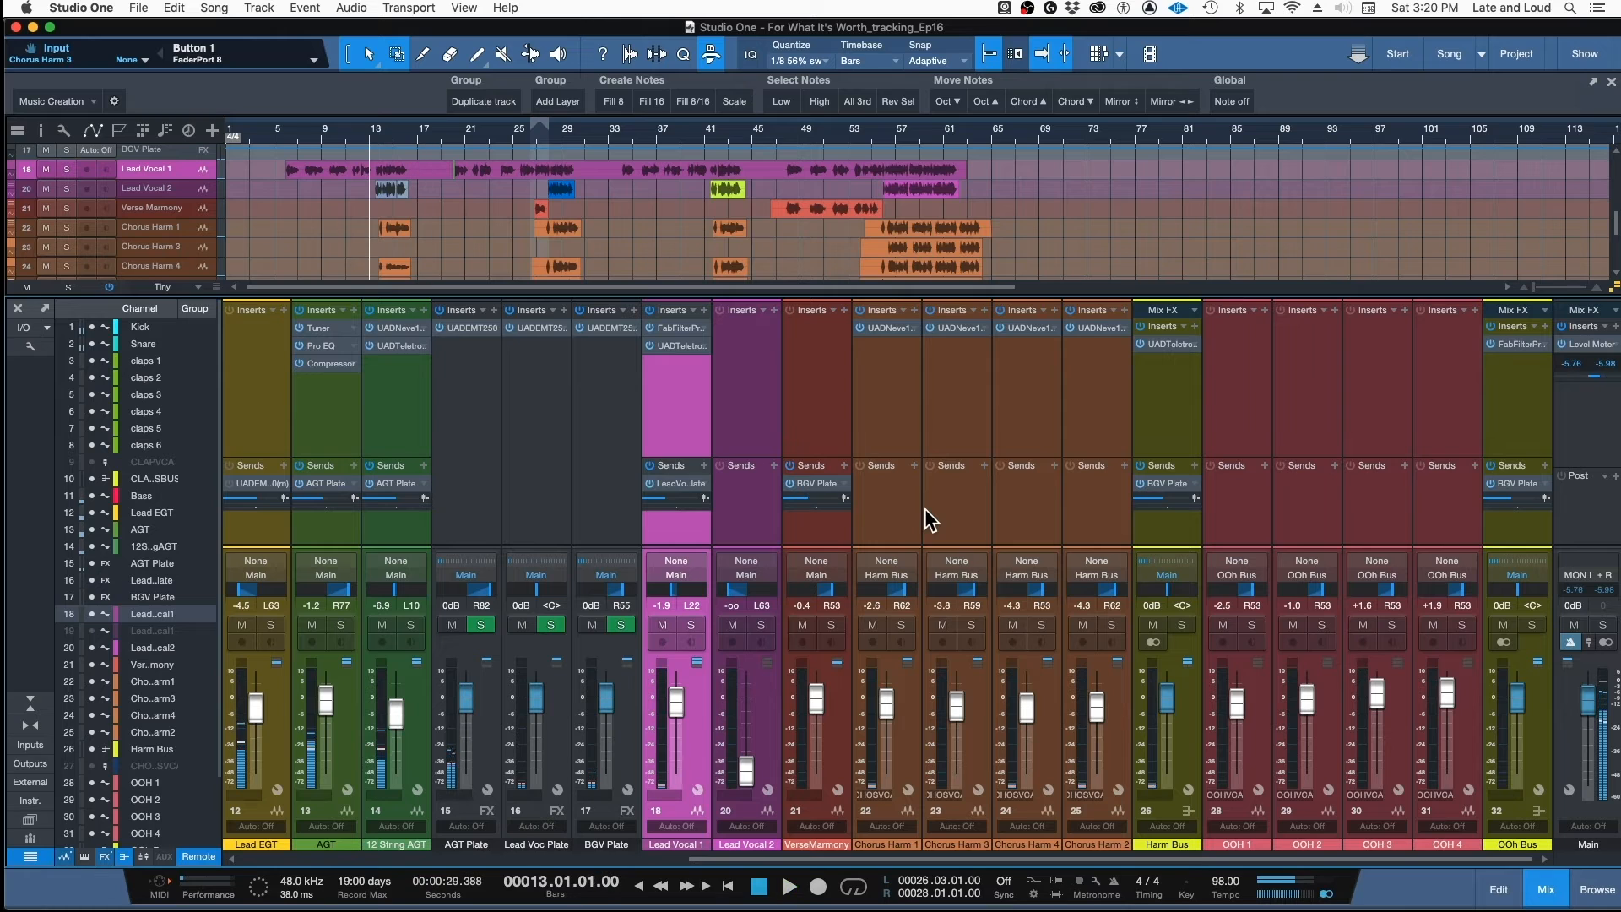